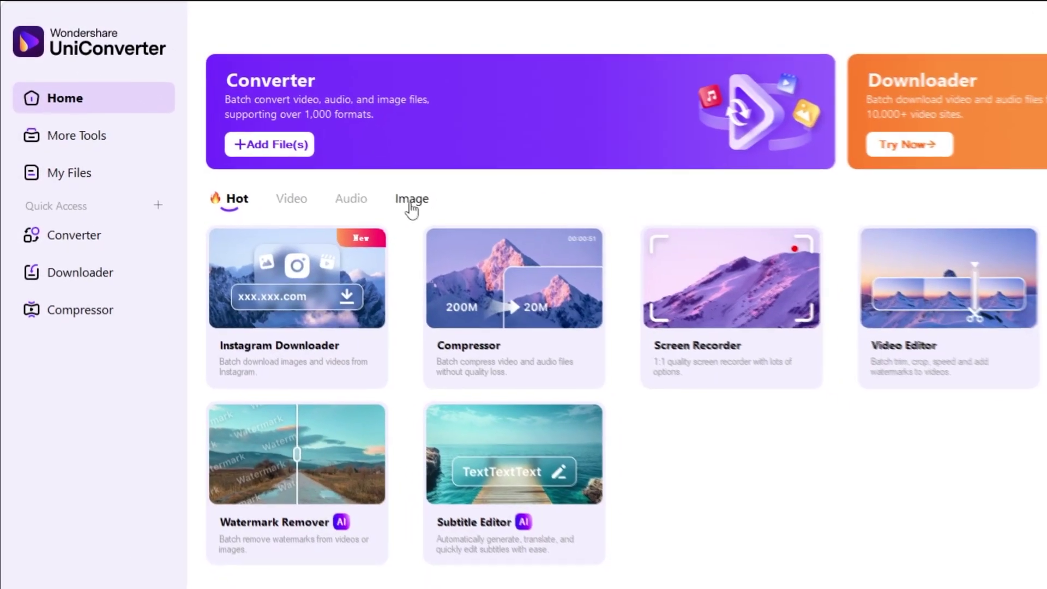
Open the Background Remover tool from UniConverter's Image section.
click(410, 203)
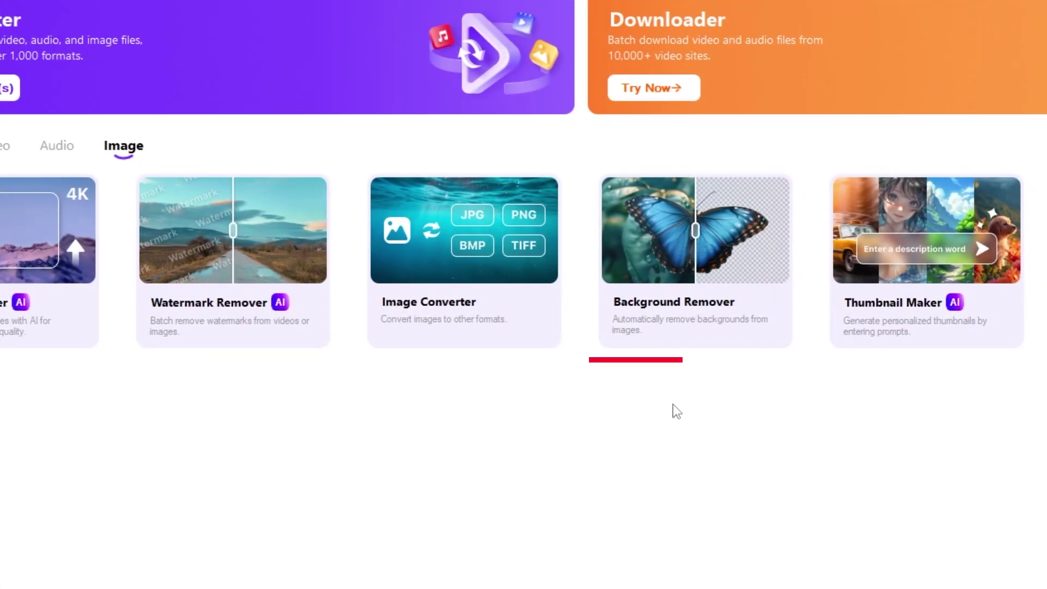
mouse_move(882, 307)
click(702, 315)
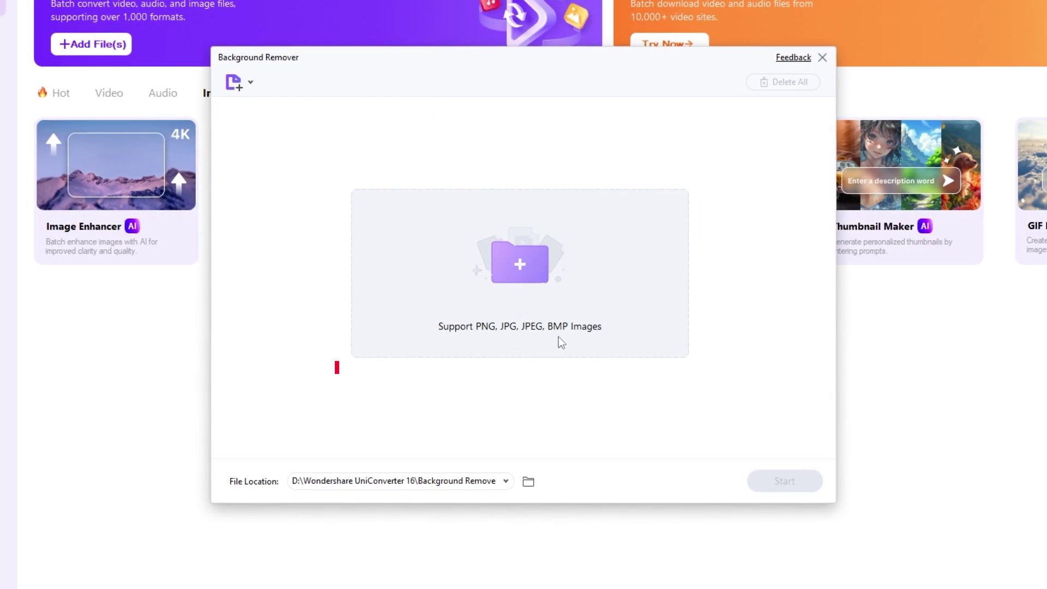
Keep the current output folder and bring the freepik photo folder forward in File Explorer.
click(507, 483)
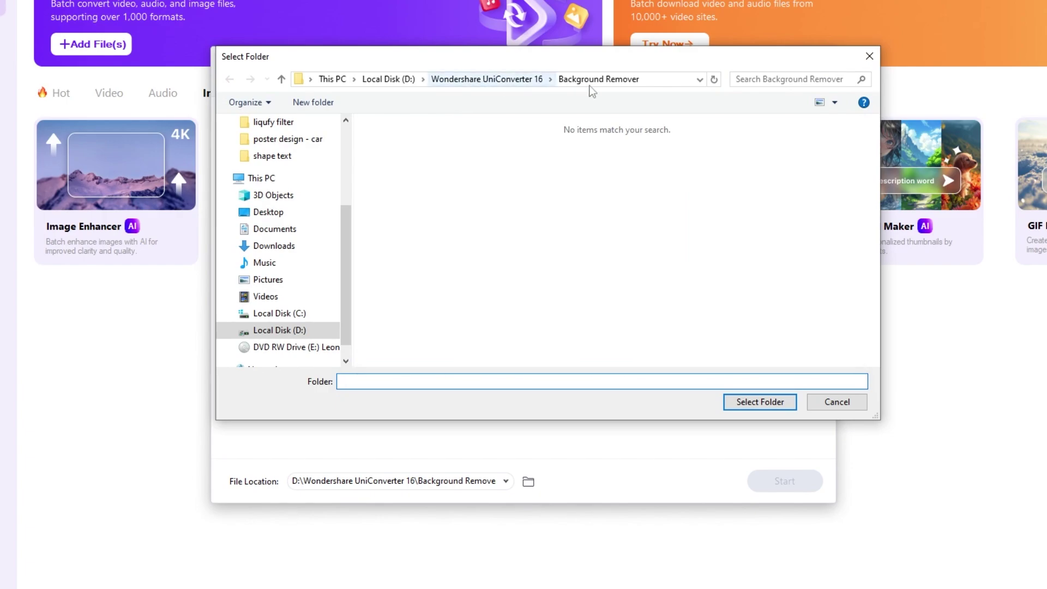
click(832, 408)
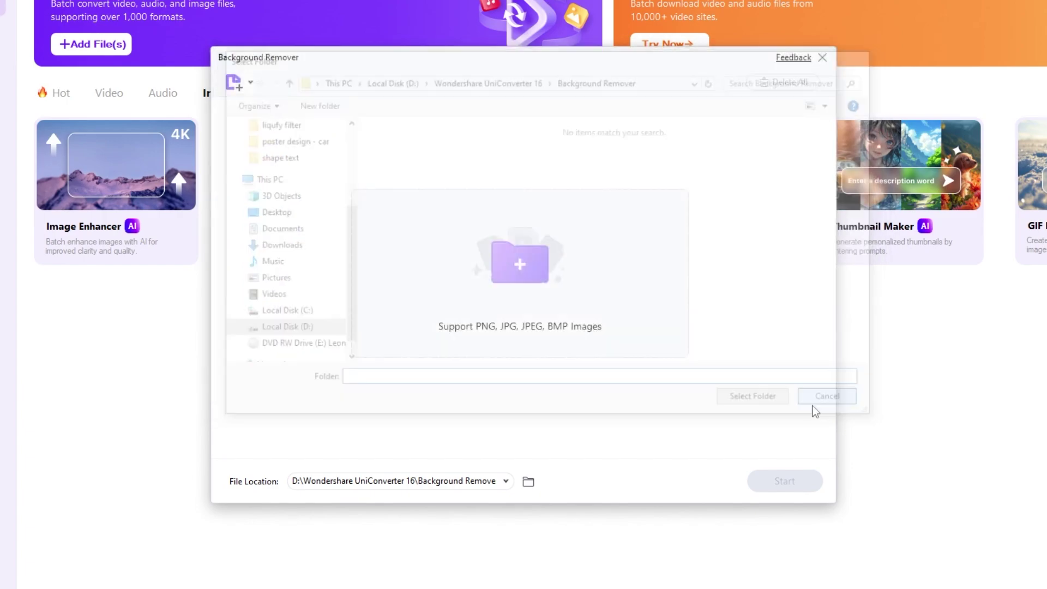
click(514, 270)
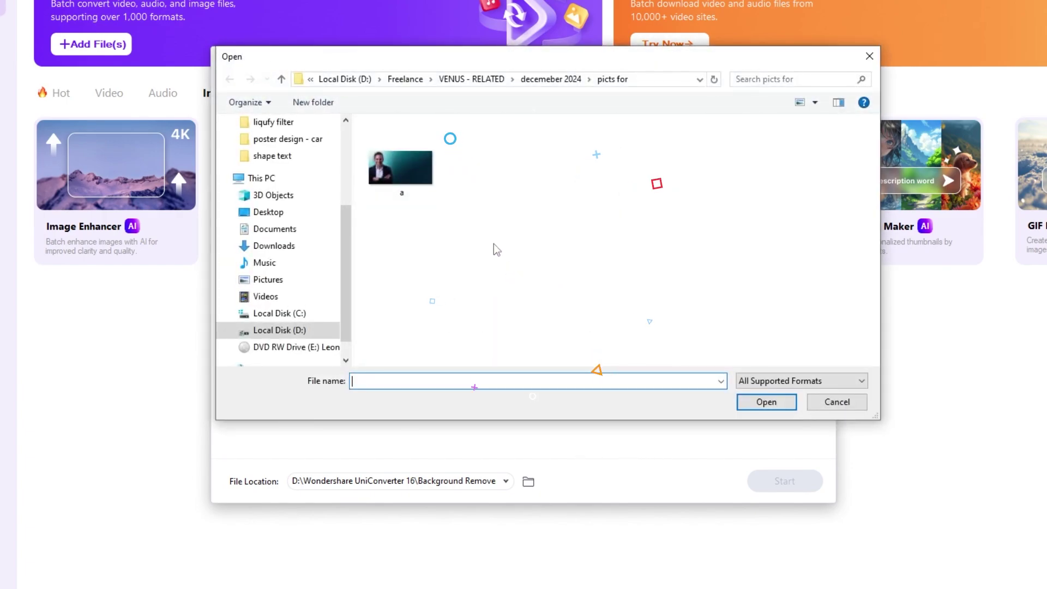
click(833, 405)
click(561, 578)
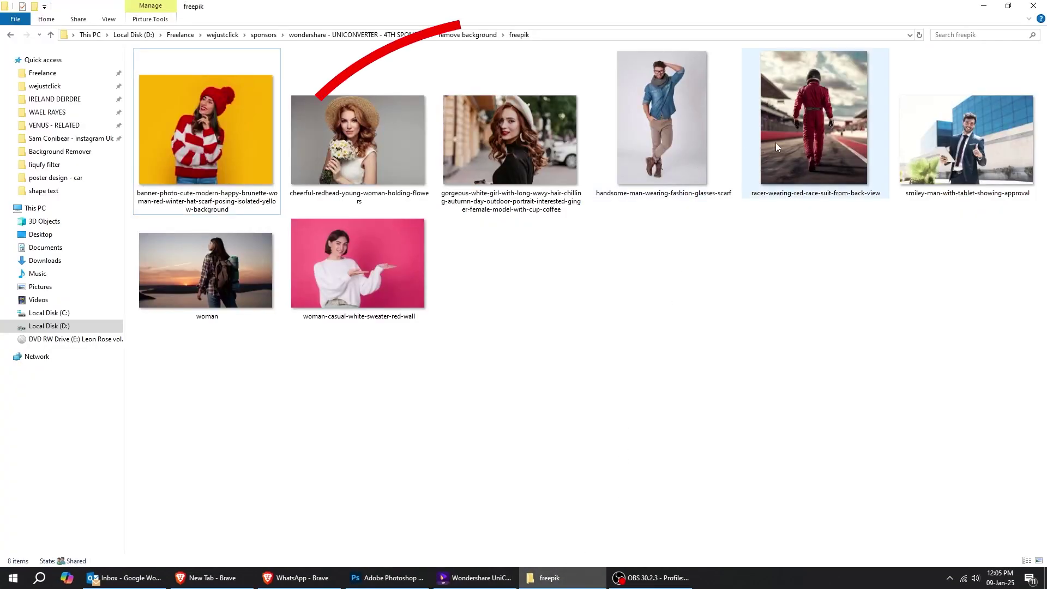
Add the racer-in-red-race-suit photo and remove its background using a free trial credit.
mouse_move(782, 158)
mouse_down()
mouse_move(786, 169)
mouse_move(576, 418)
mouse_move(474, 576)
mouse_move(494, 308)
mouse_up()
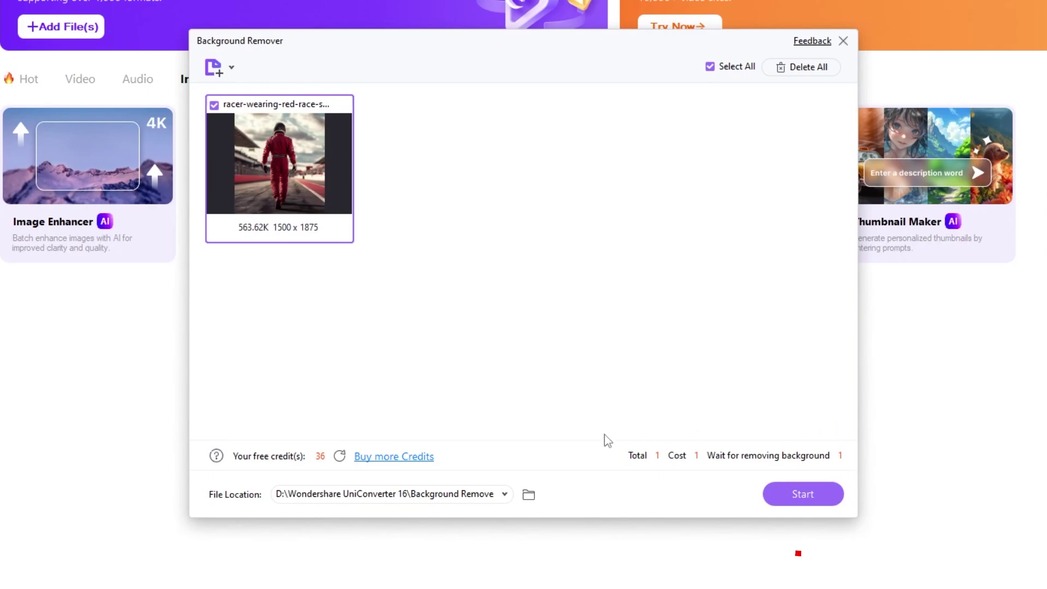
click(797, 501)
click(637, 425)
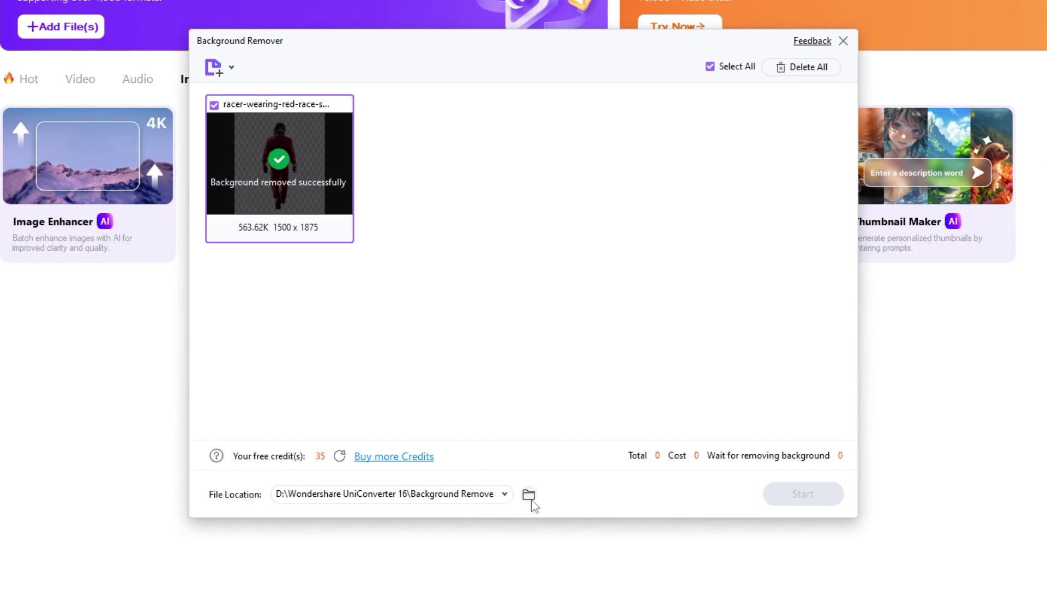
Open the output folder and view the racer cut-out PNG full screen in Photos, then close it.
click(528, 494)
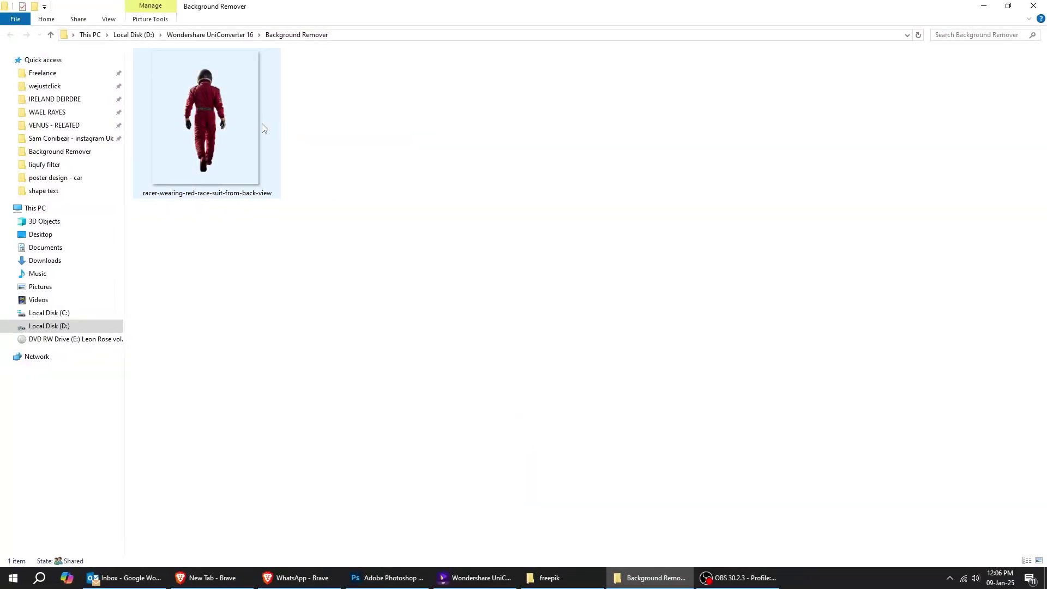
double_click(255, 118)
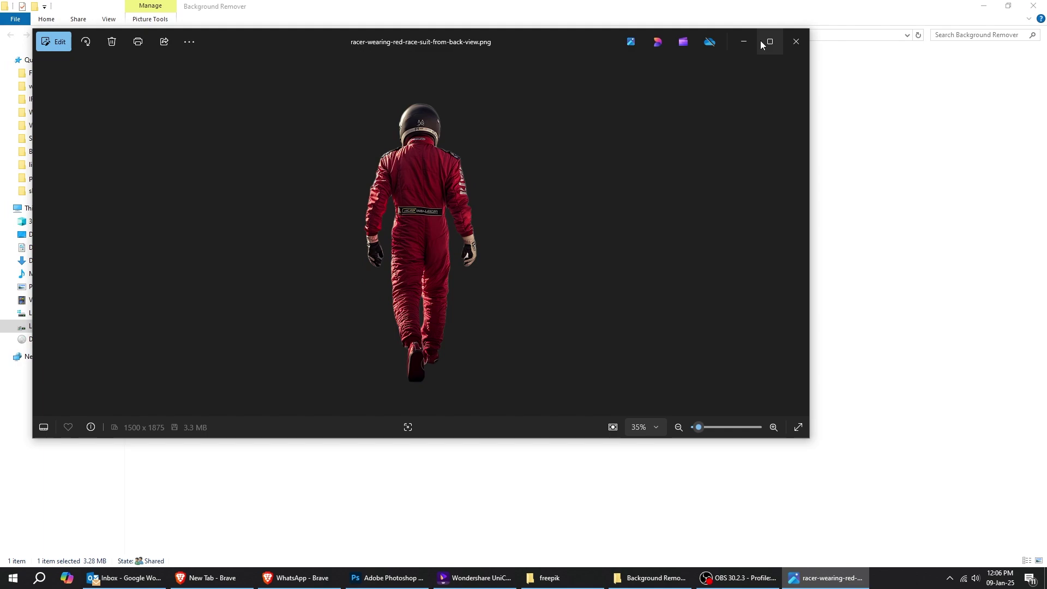
click(761, 42)
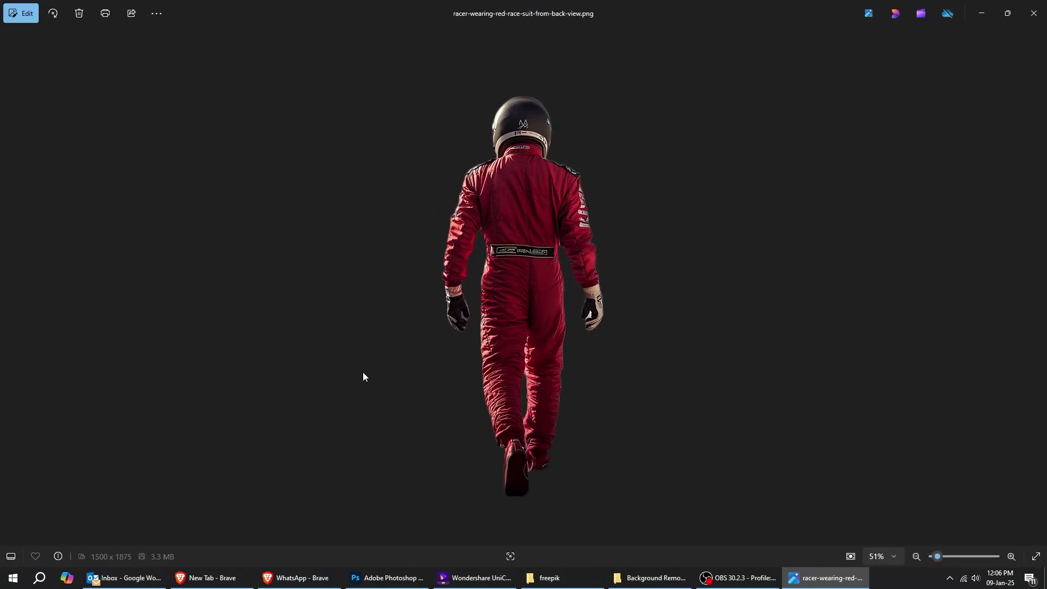
click(1033, 13)
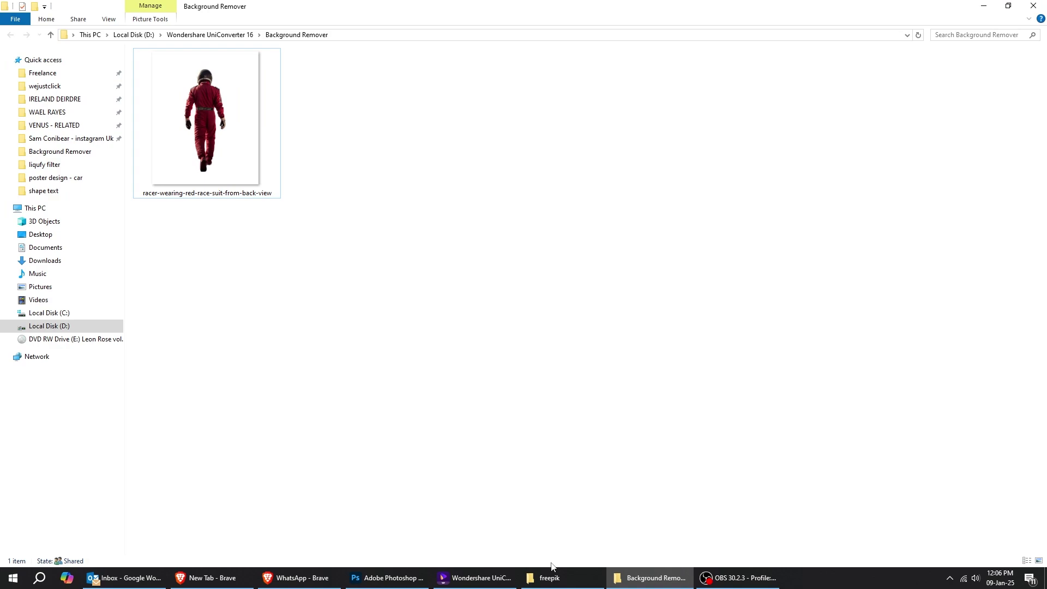
Preview white, black and orange backgrounds behind the racer cut-out.
click(474, 577)
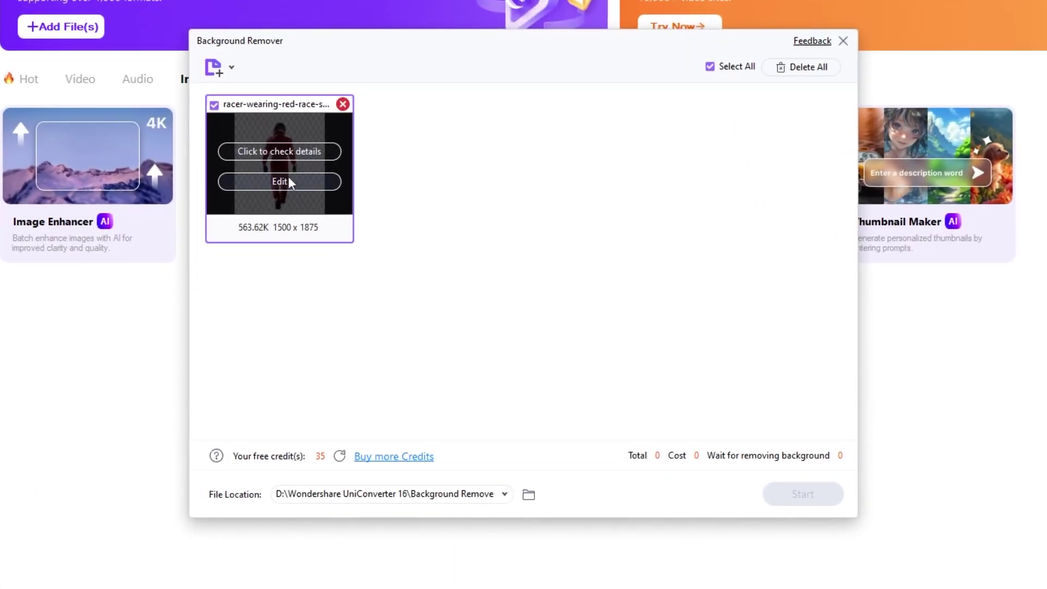
click(288, 181)
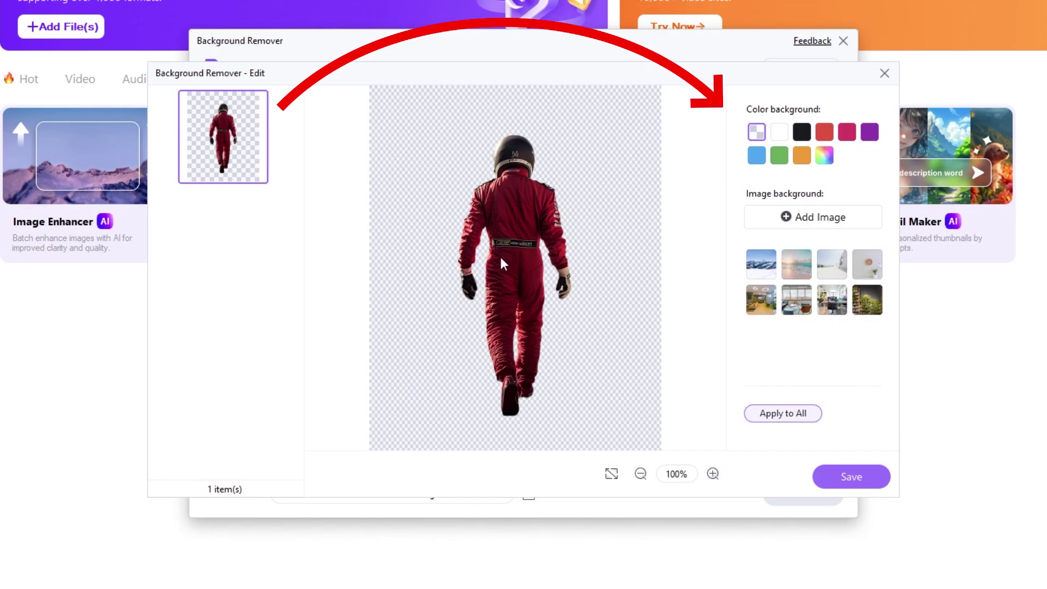
click(782, 131)
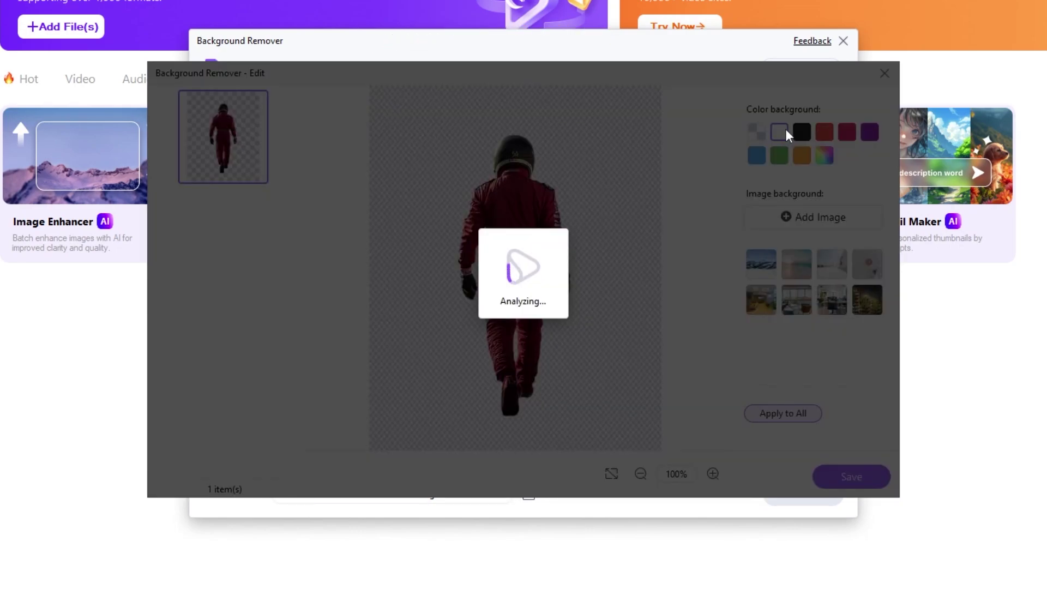
click(803, 131)
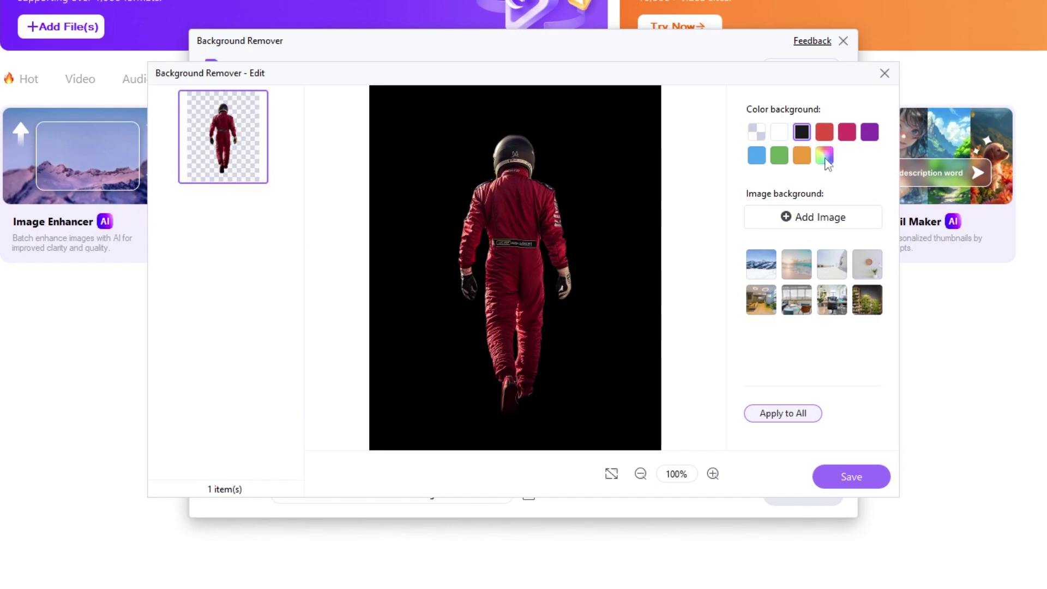
click(825, 157)
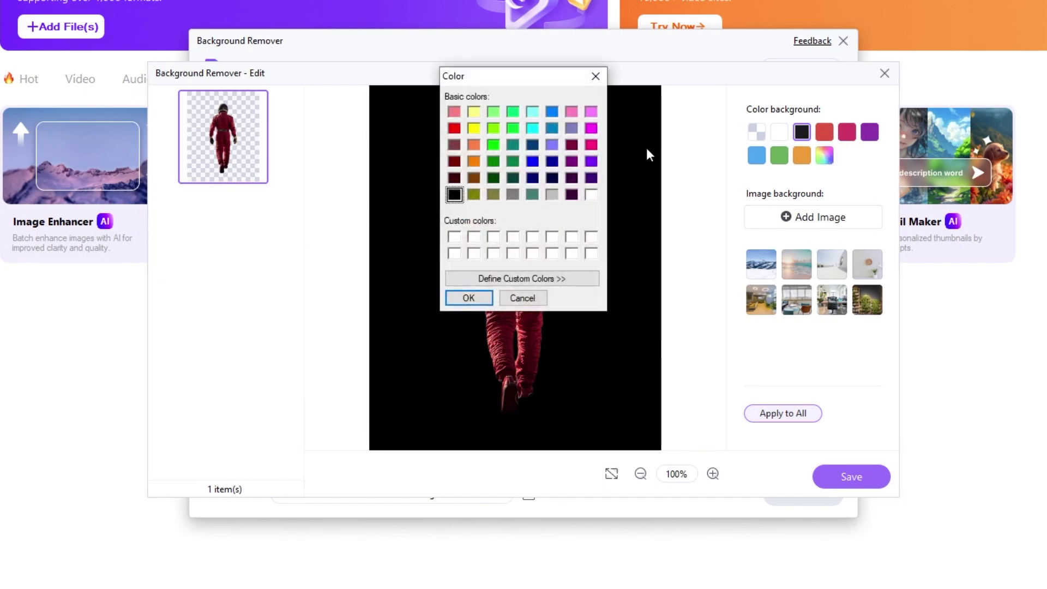
click(521, 298)
click(801, 160)
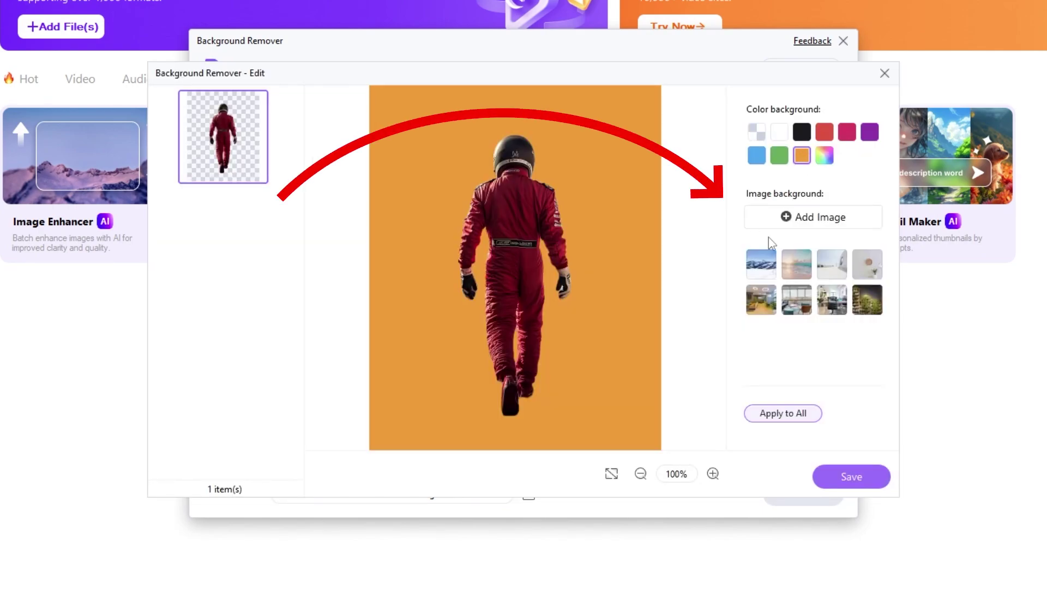
Skip a custom image and put the racer on the snowy mountain background.
click(823, 217)
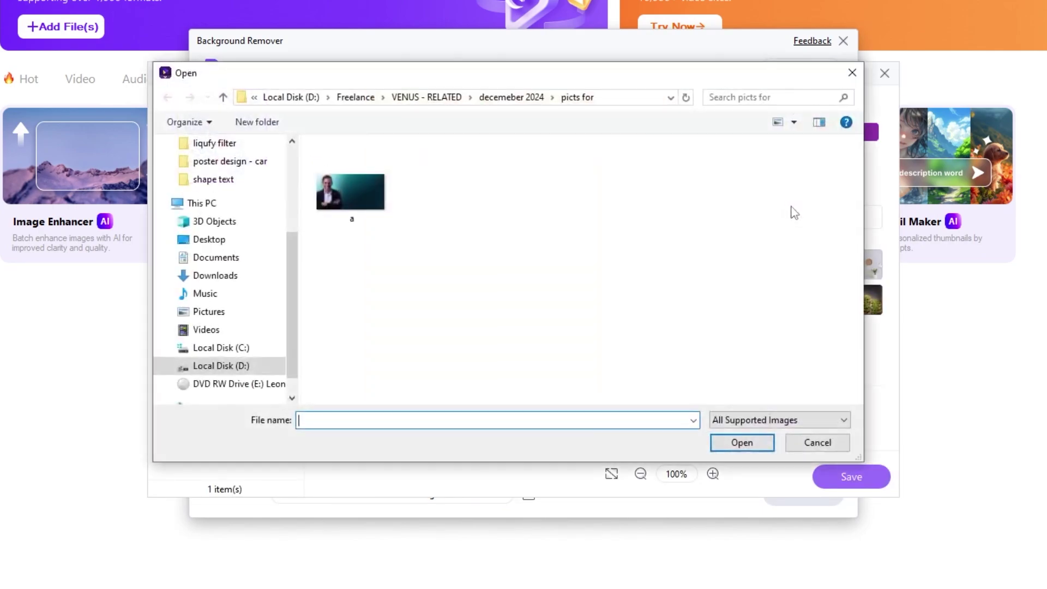
click(515, 98)
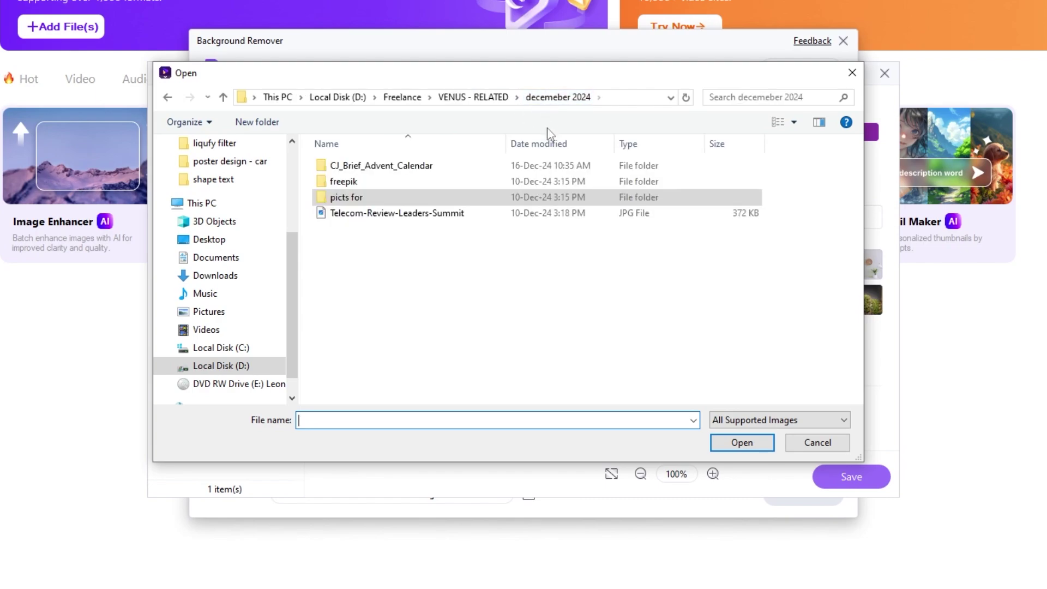
click(816, 442)
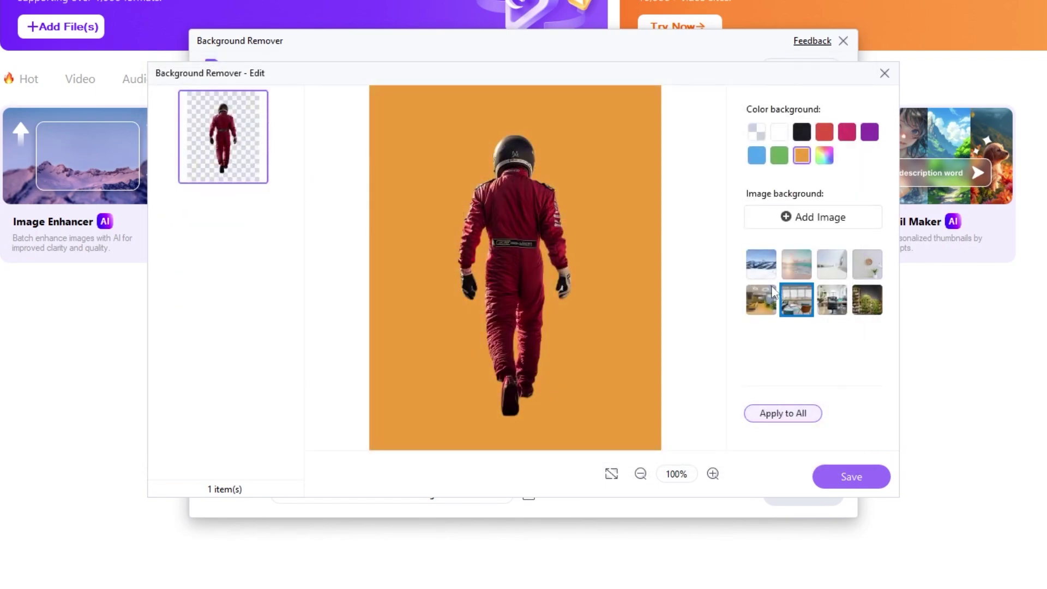
click(757, 272)
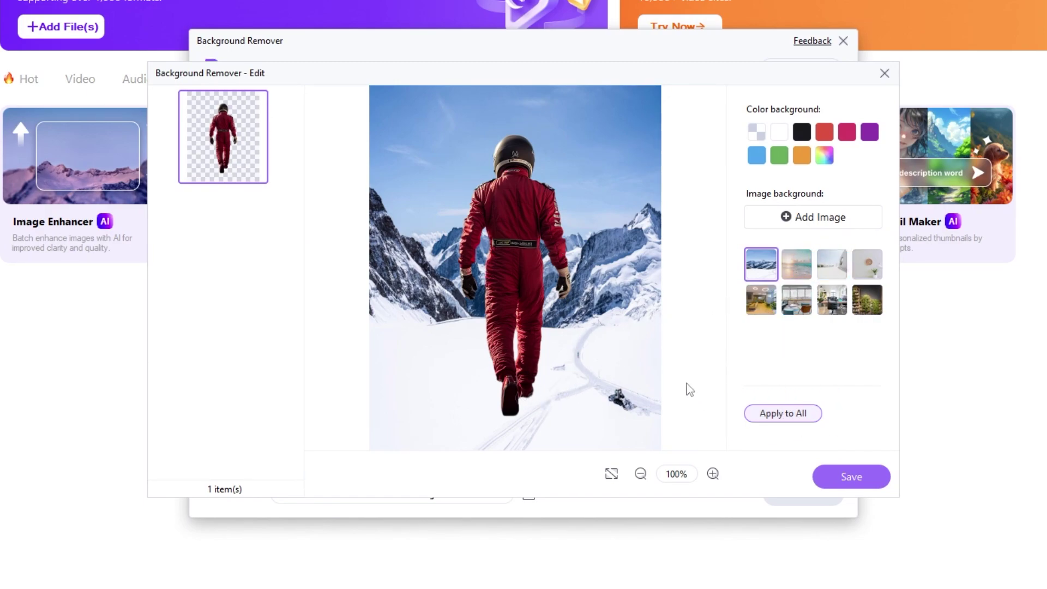
Close the background editor and delete all tasks from the list.
click(884, 74)
click(584, 325)
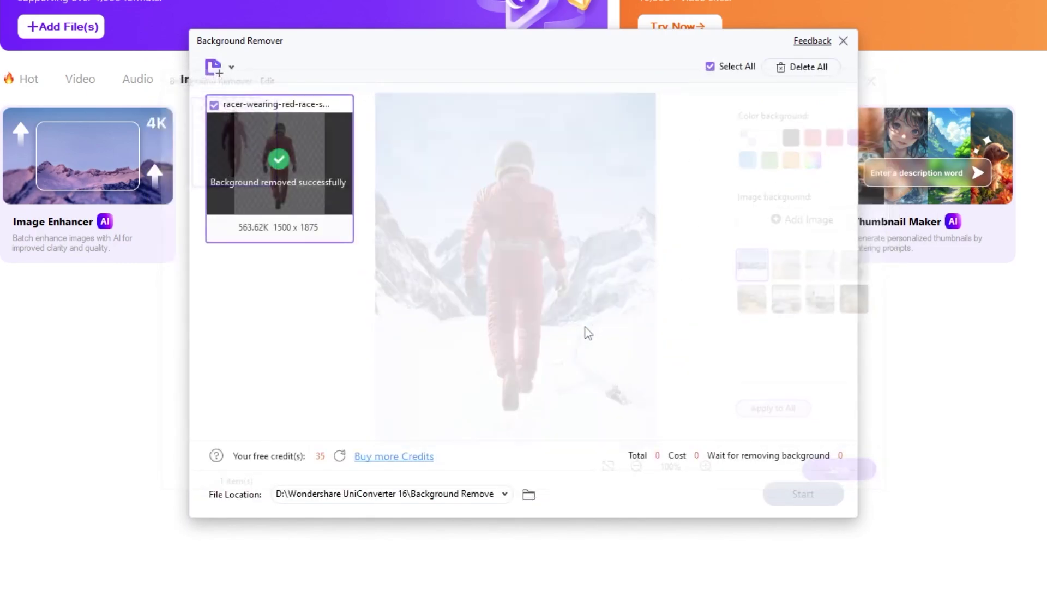
click(806, 68)
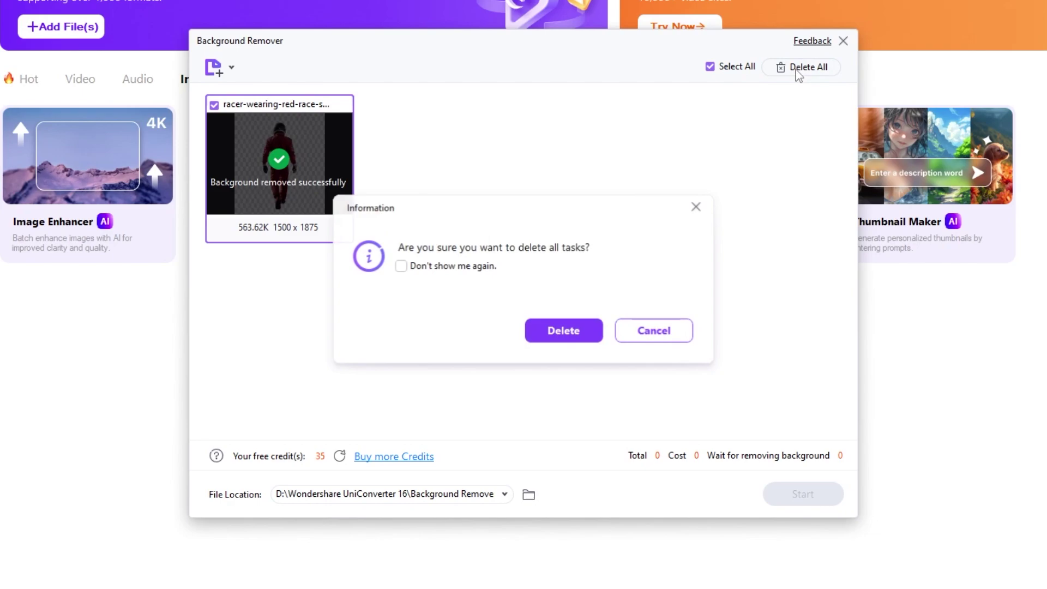
click(587, 329)
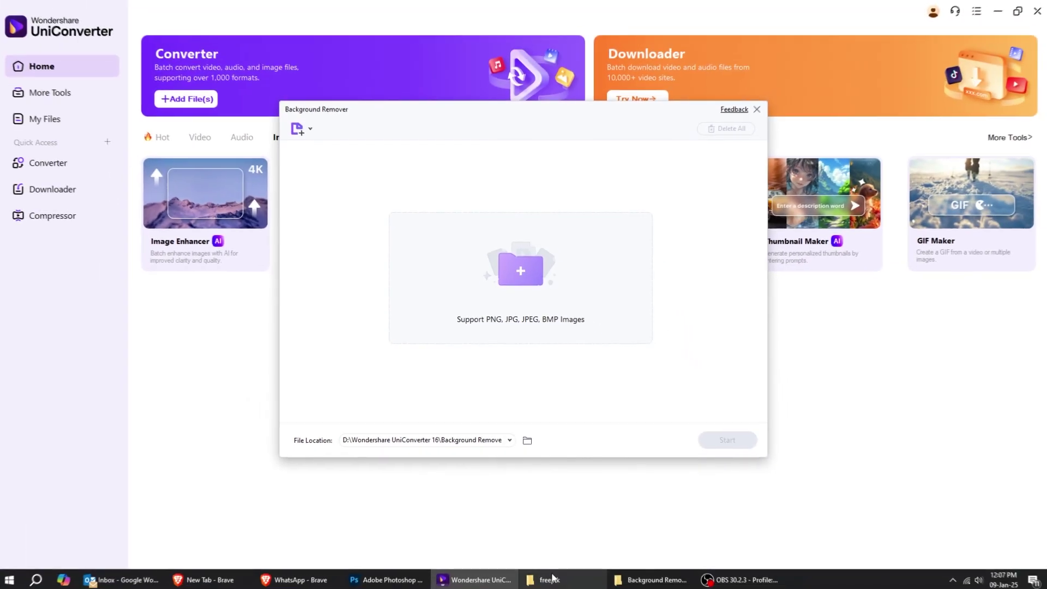
Select the redhead, beret and backpacker photos in freepik and drag them into Background Remover.
click(551, 579)
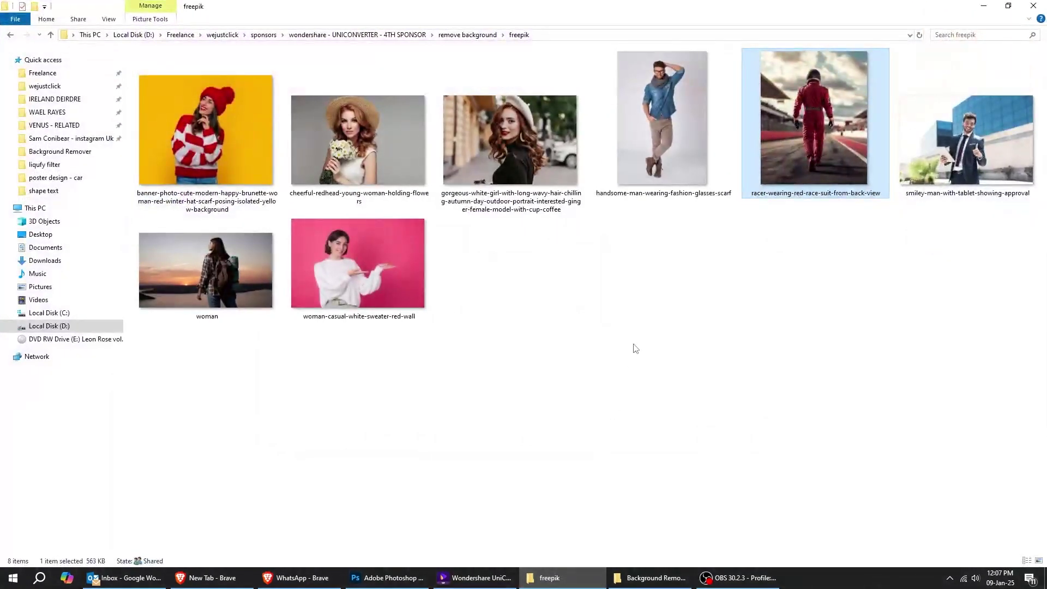
click(387, 145)
ctrl+click(515, 153)
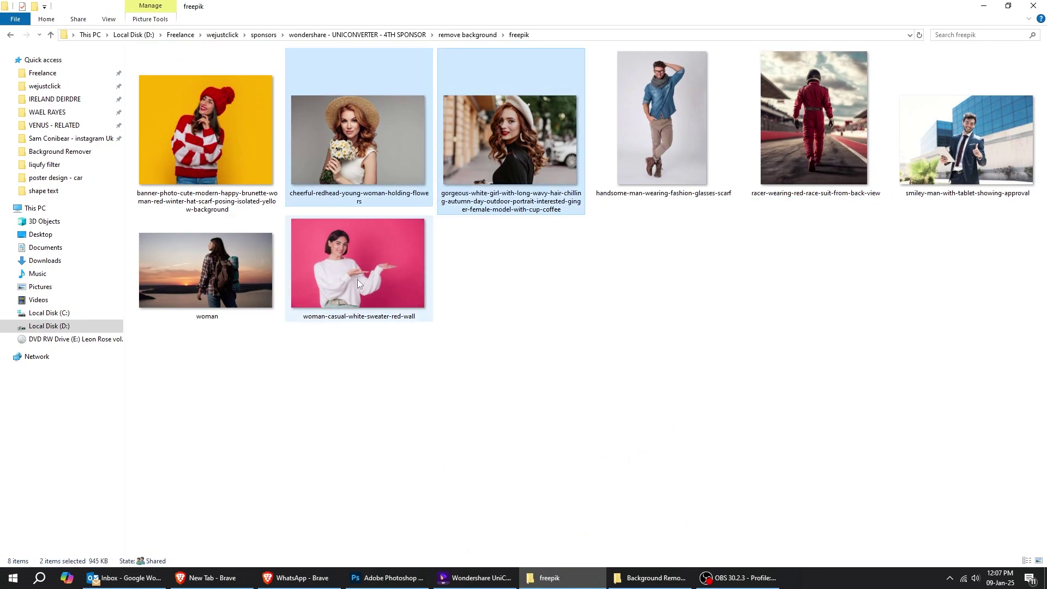
ctrl+click(240, 276)
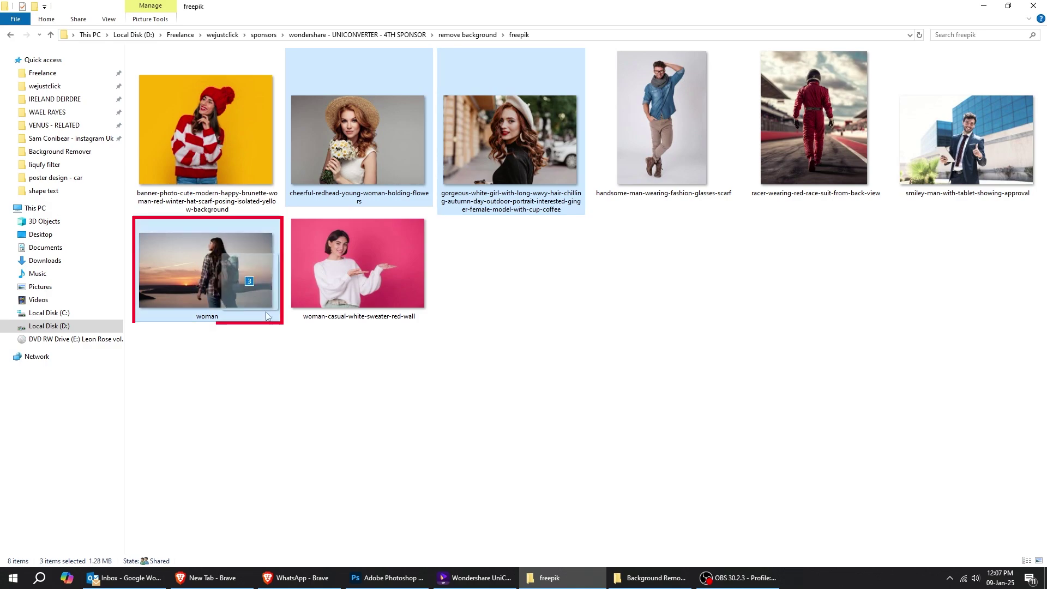
drag(240, 277, 509, 325)
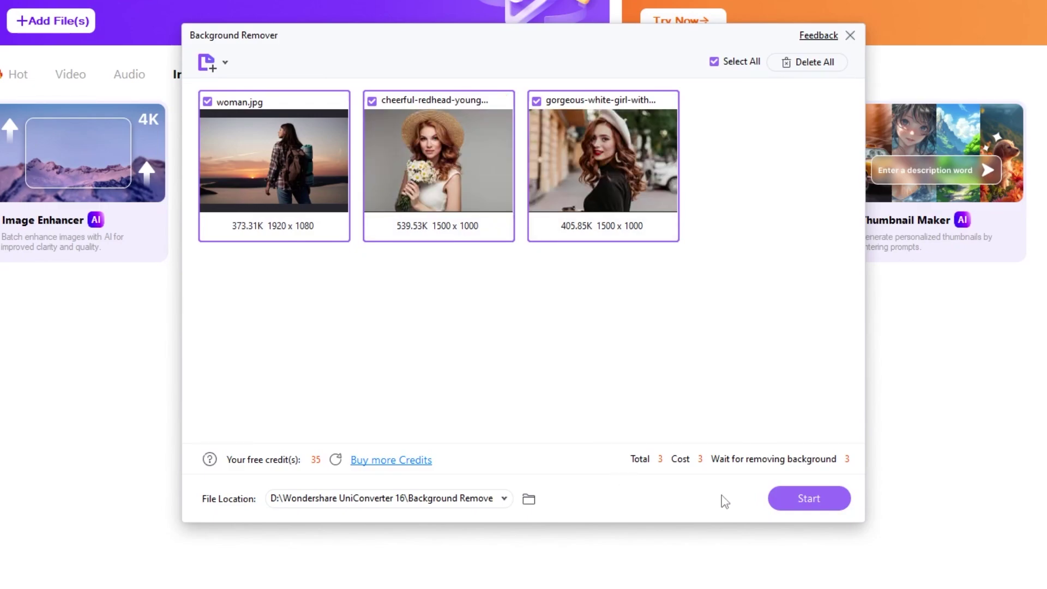
Run background removal on the three photos, continuing on the free trial.
click(789, 499)
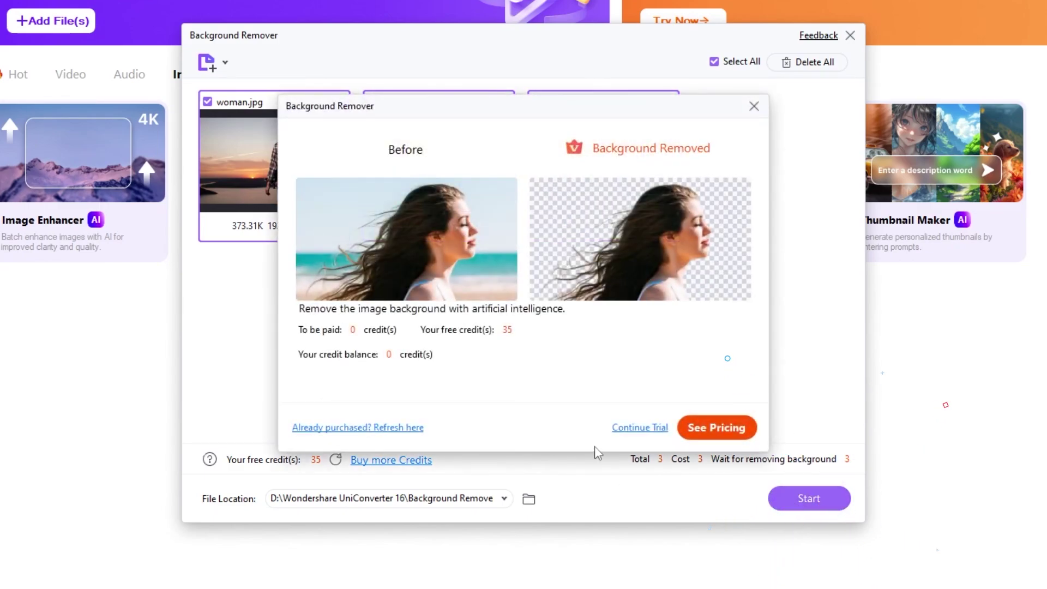
click(633, 428)
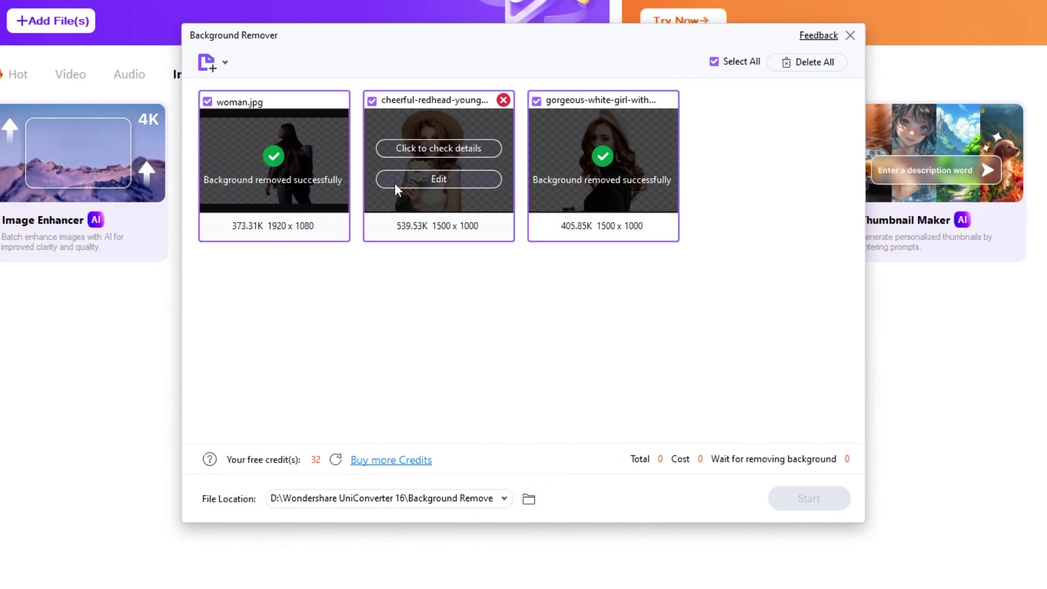
After trying white, red and snowy mountain, give the backpacker a pink background.
click(409, 183)
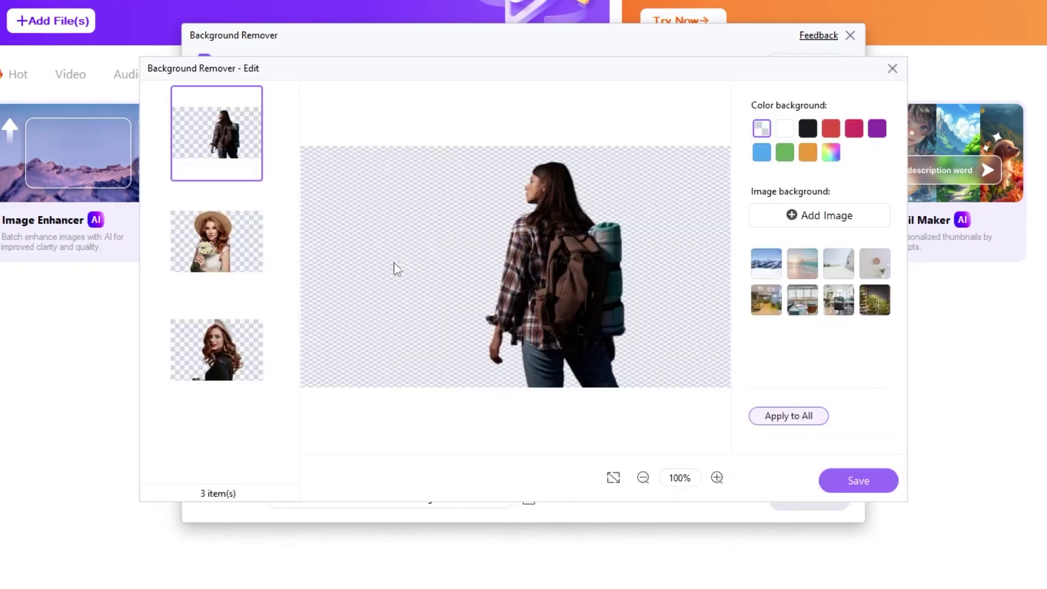
click(250, 240)
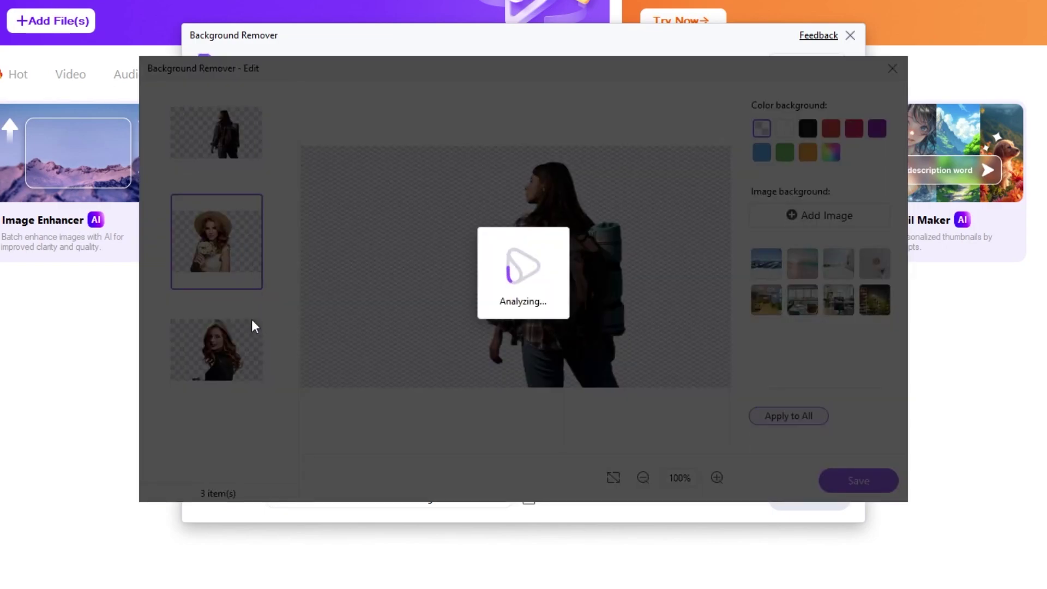
click(252, 337)
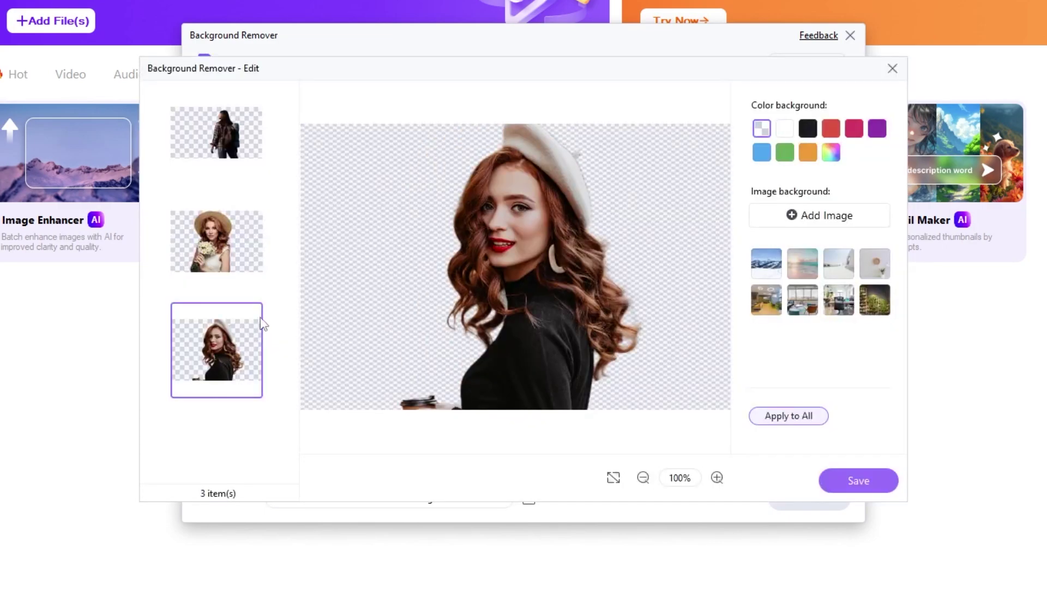
click(270, 144)
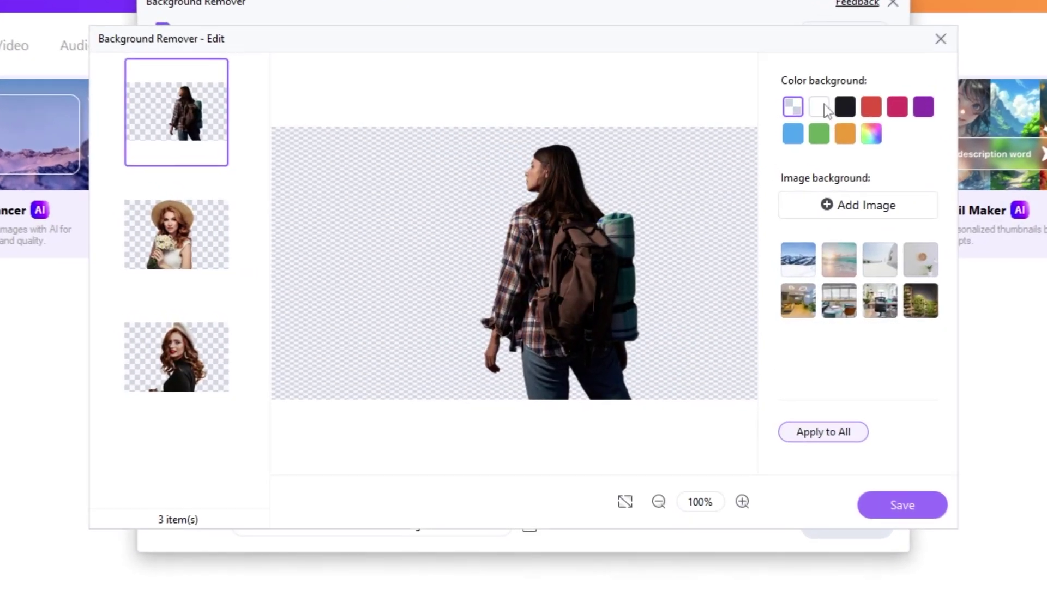
click(785, 129)
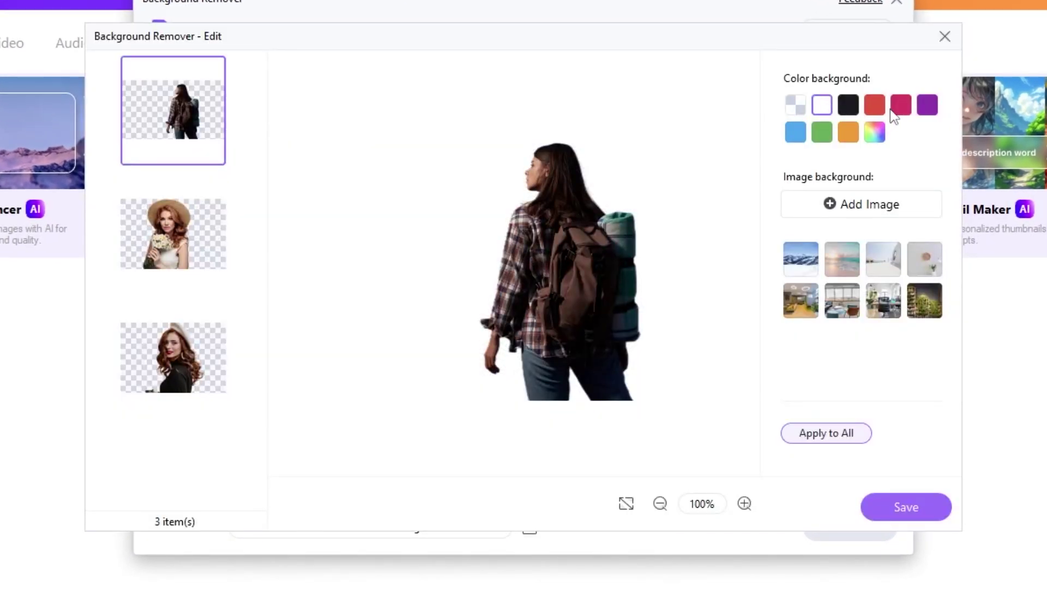
click(883, 111)
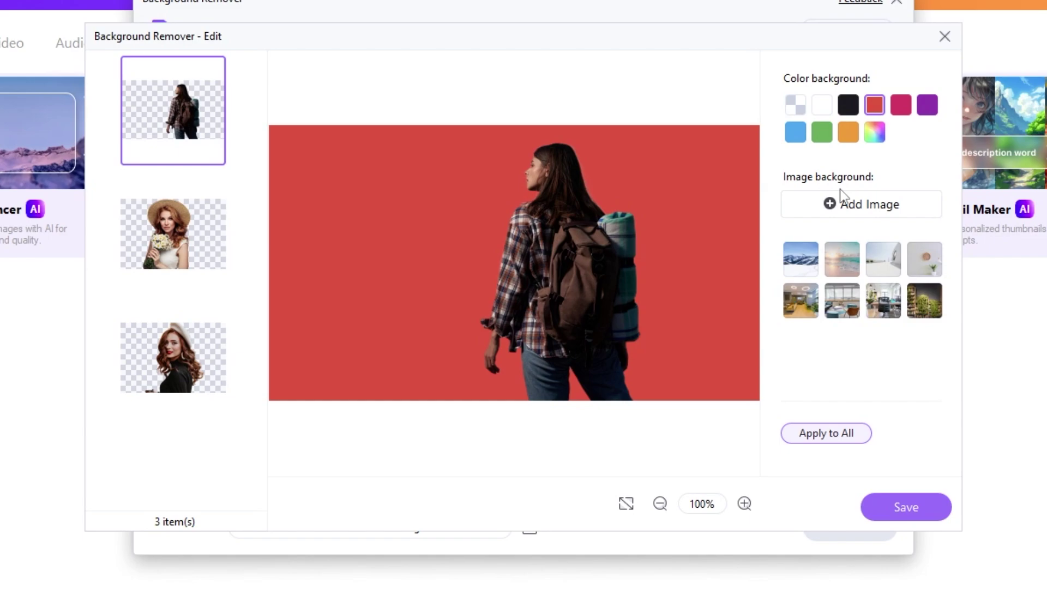
click(798, 257)
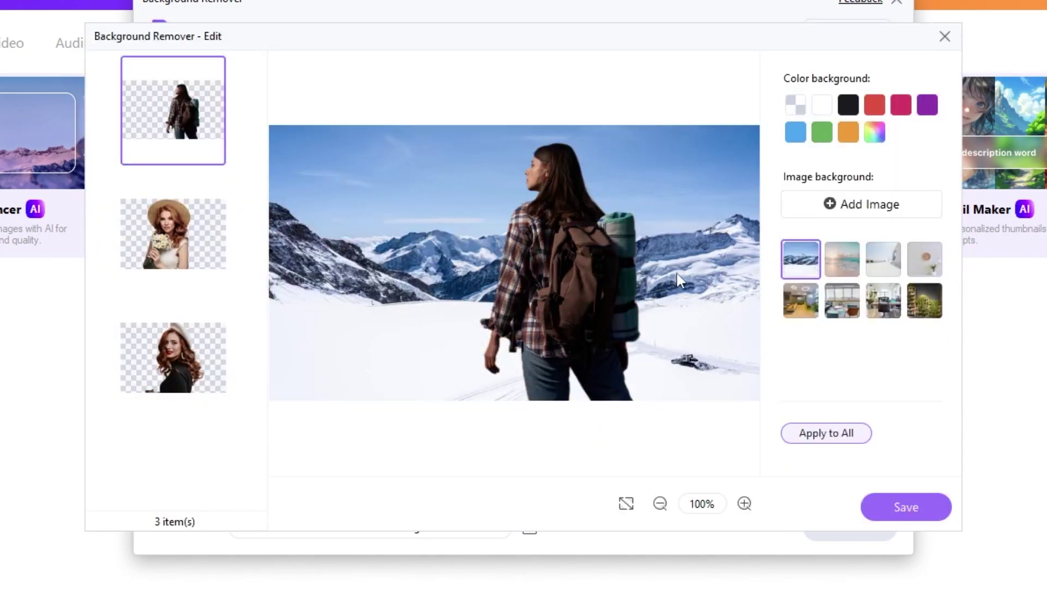
click(905, 112)
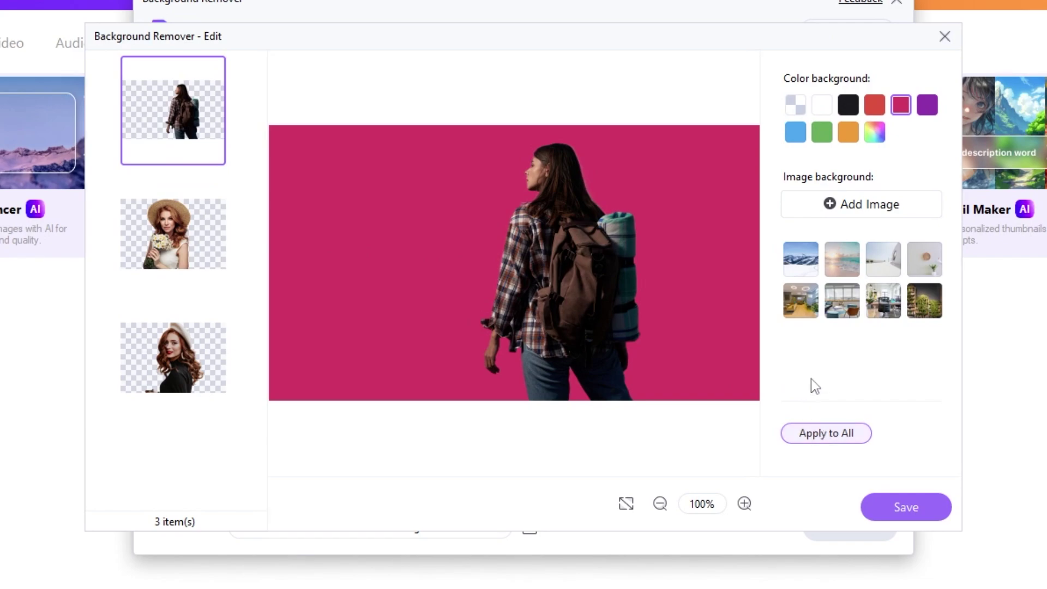
Give the straw-hat woman a blue background and put the beret woman on the beach scene.
click(224, 247)
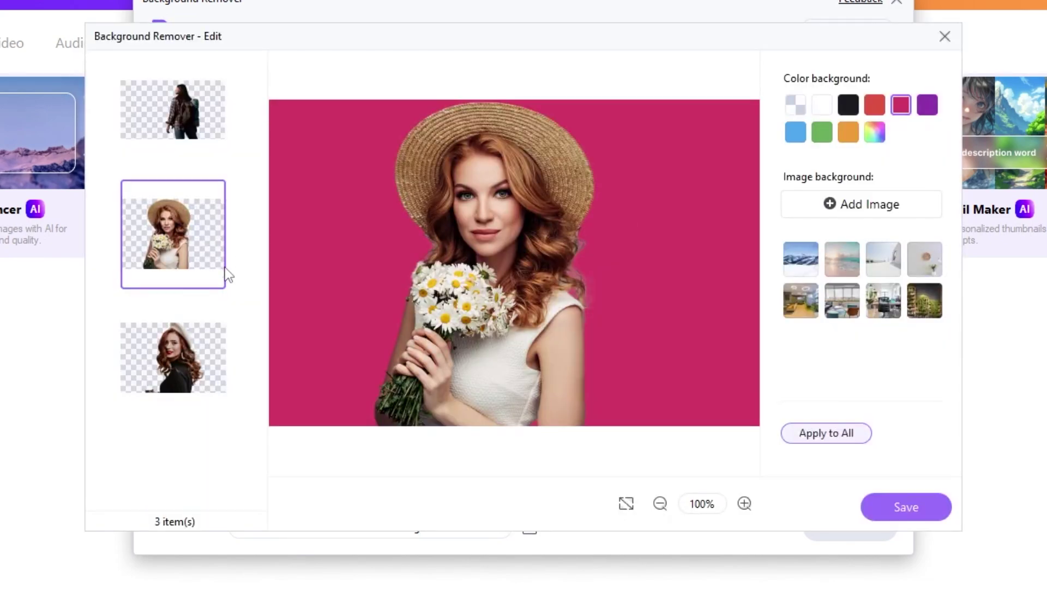
click(216, 350)
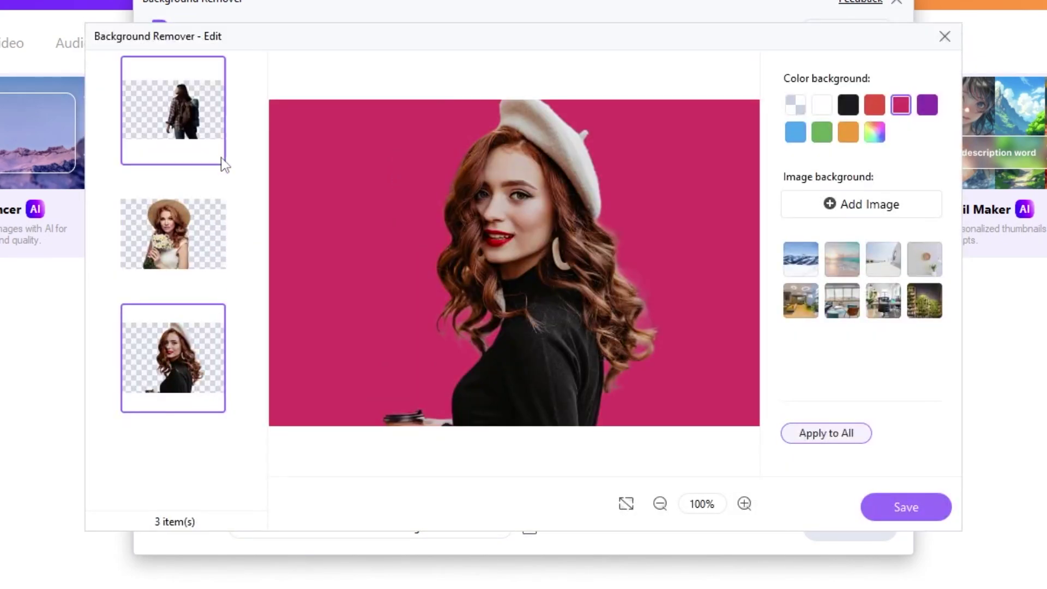
click(208, 241)
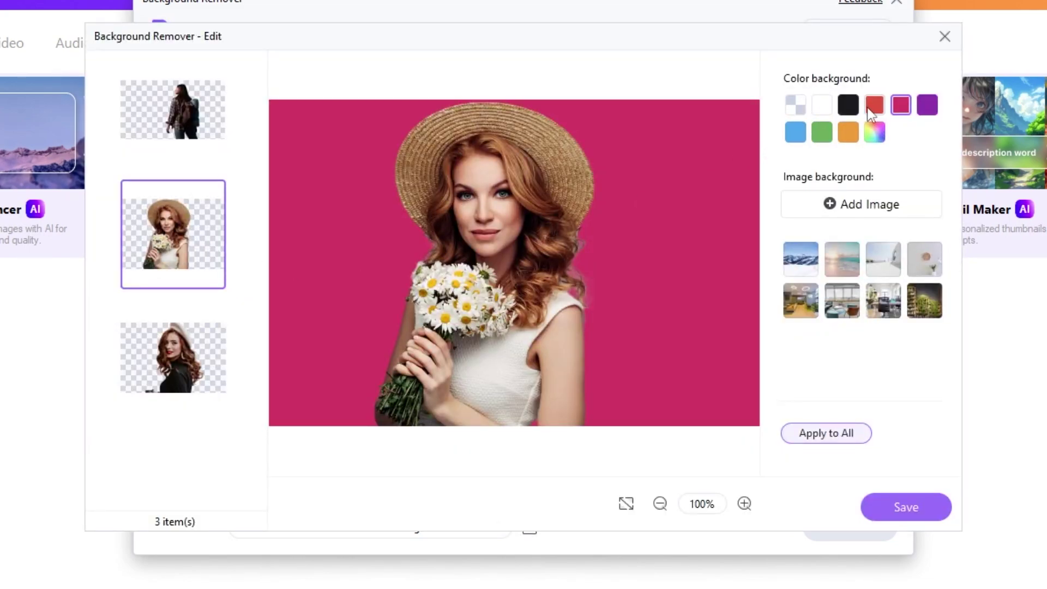
click(849, 105)
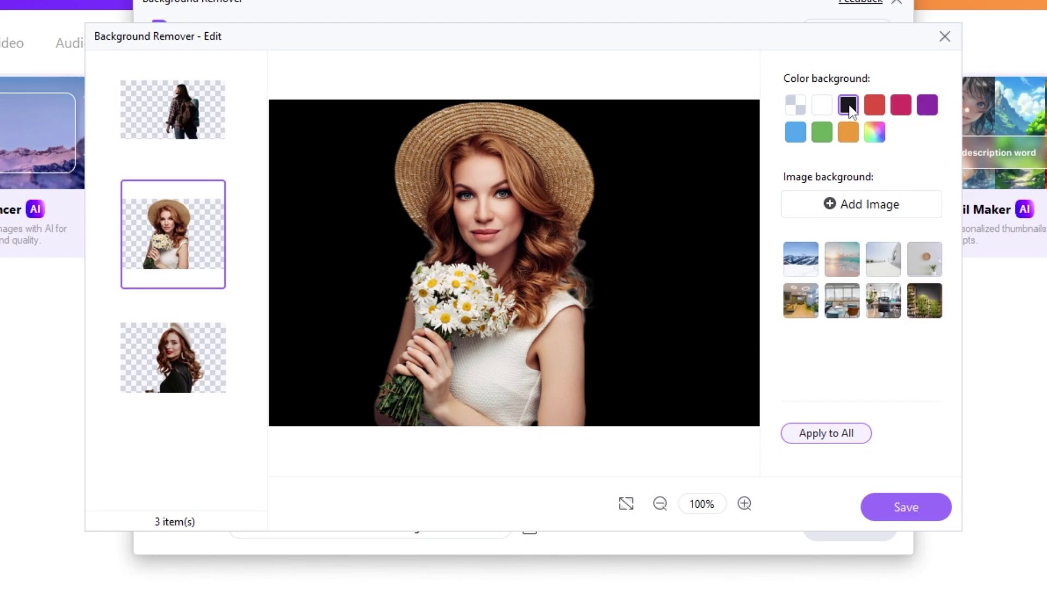
click(823, 105)
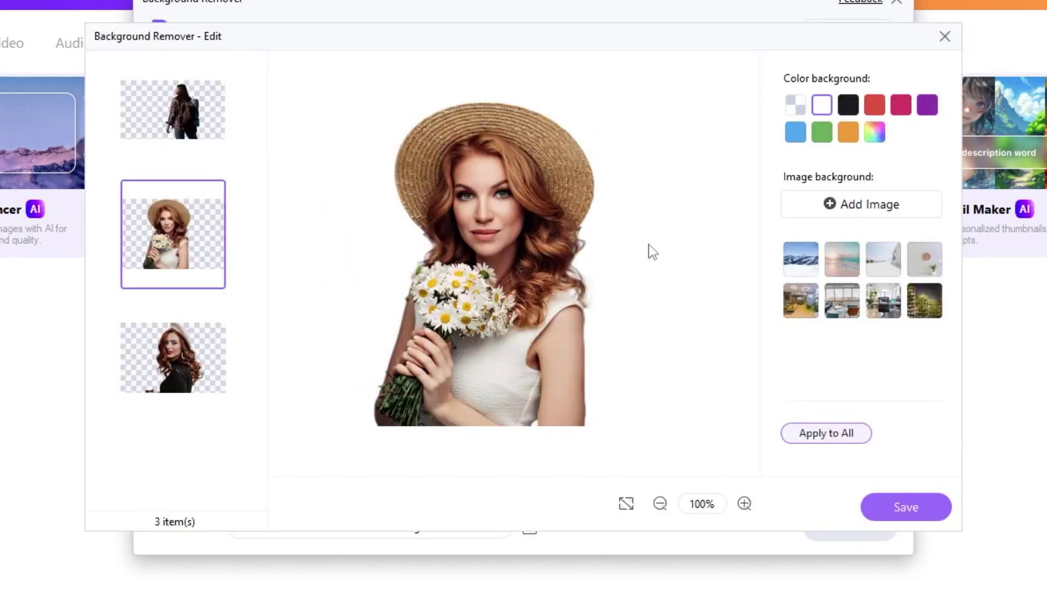
click(802, 133)
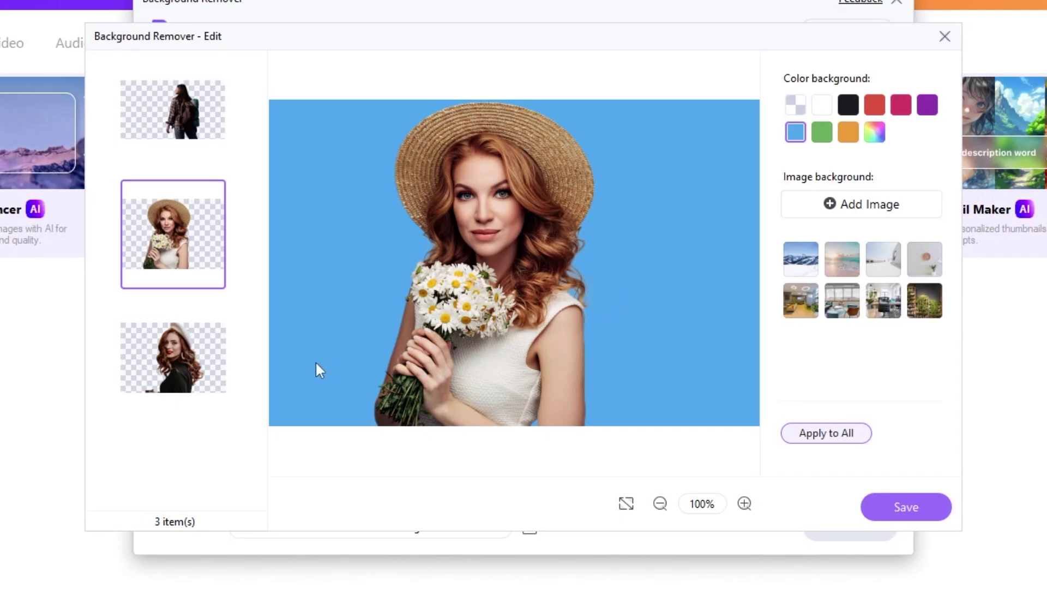
click(206, 359)
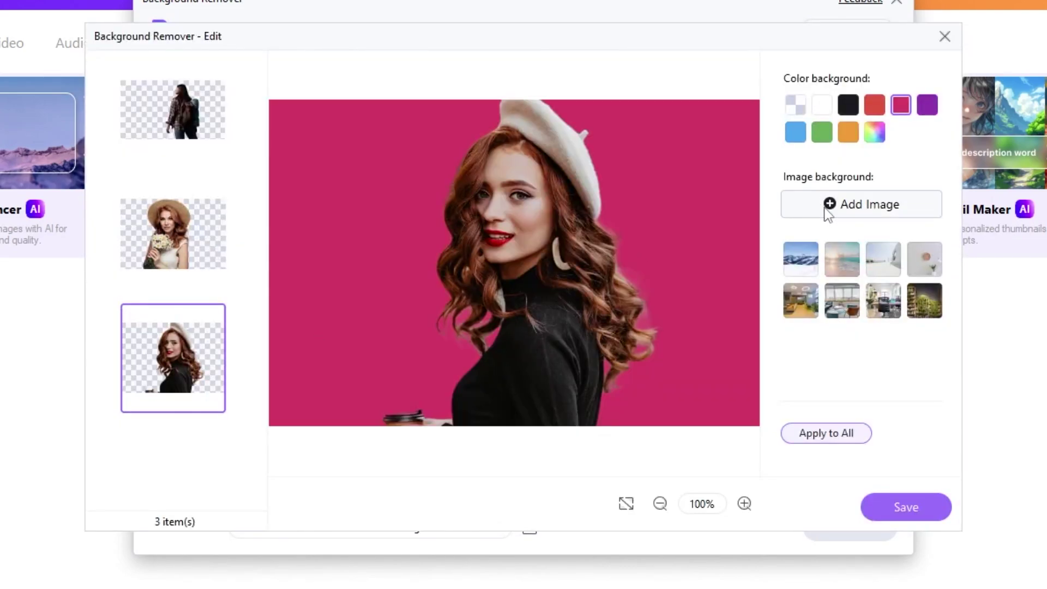
click(842, 256)
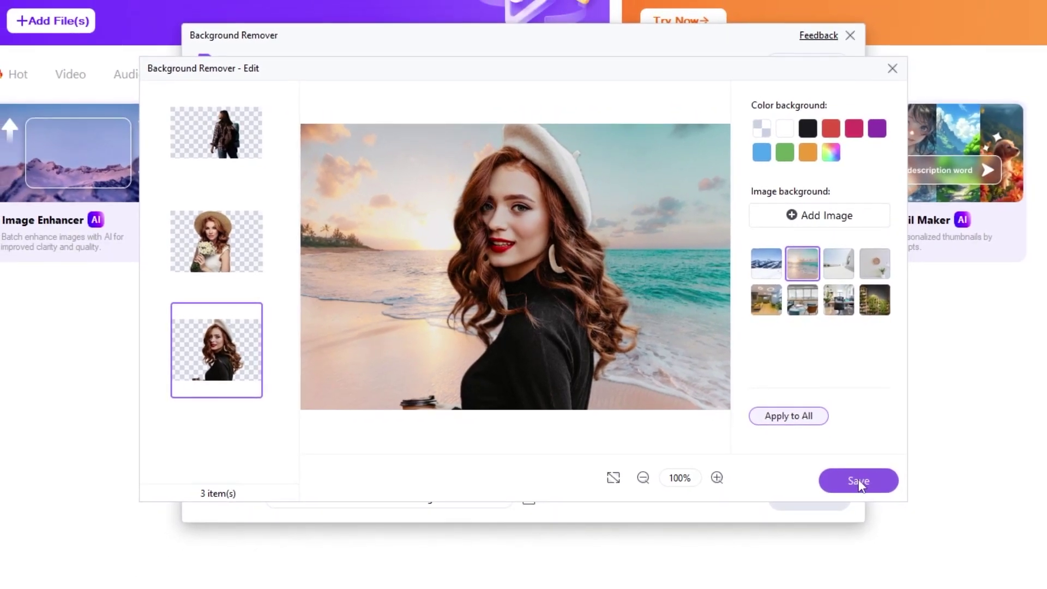
Save the three edited photos and review them in Photos through to woman.png.
click(859, 481)
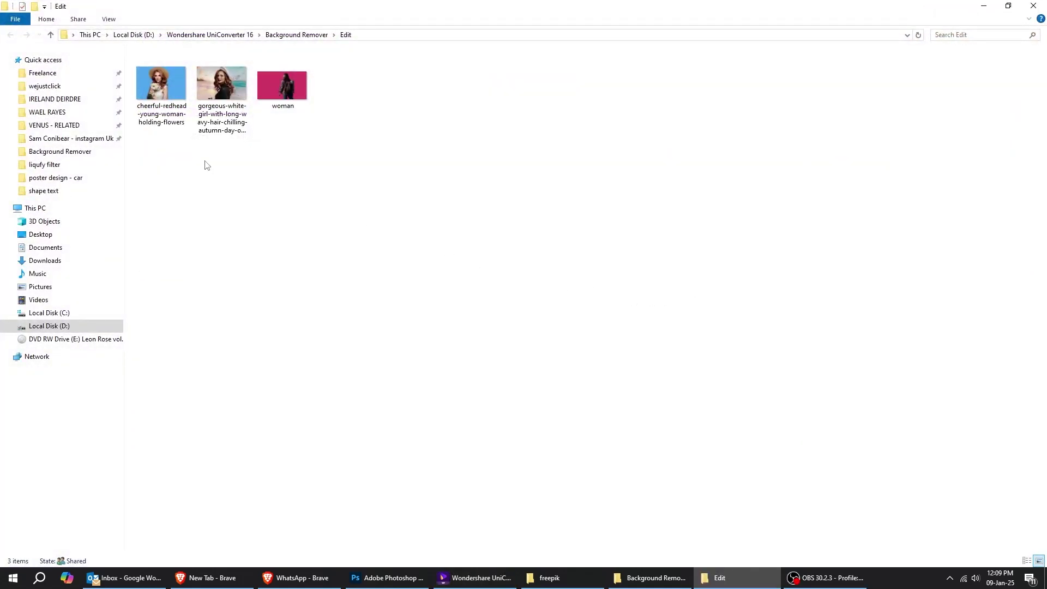
double_click(188, 102)
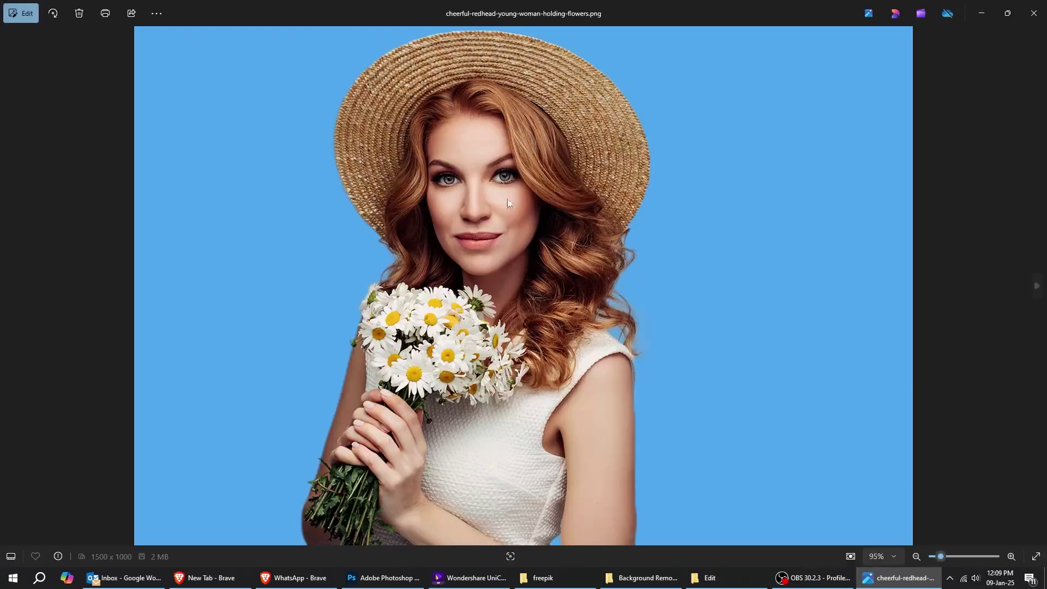
key(Right)
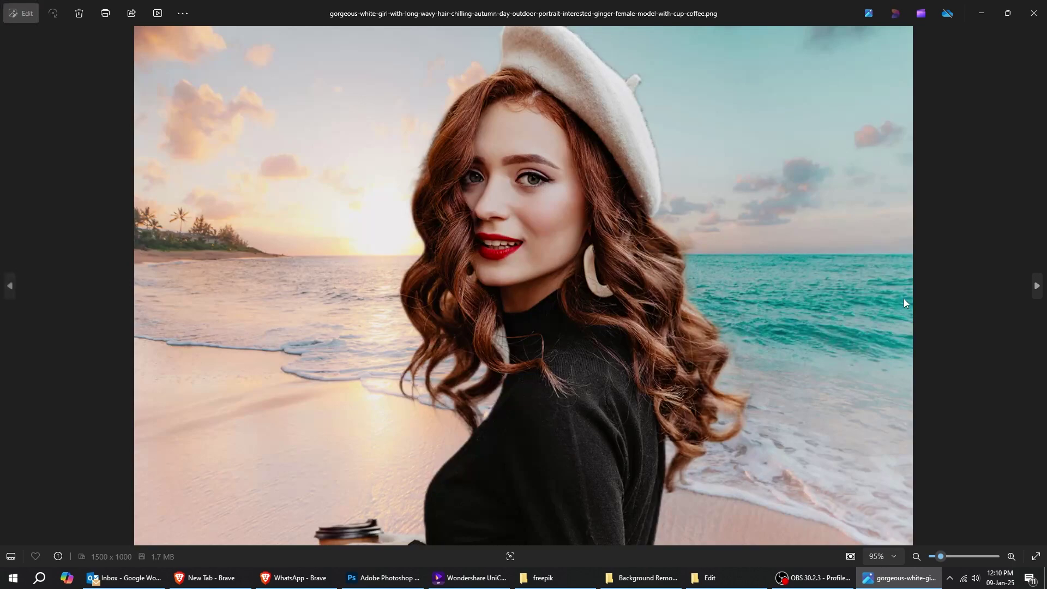
key(Right)
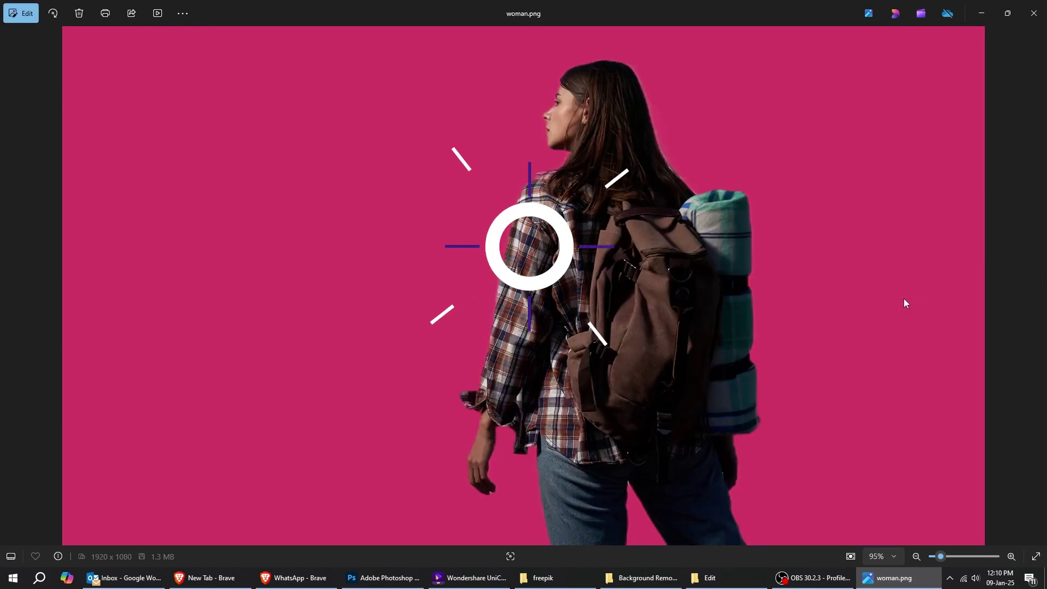
click(1032, 14)
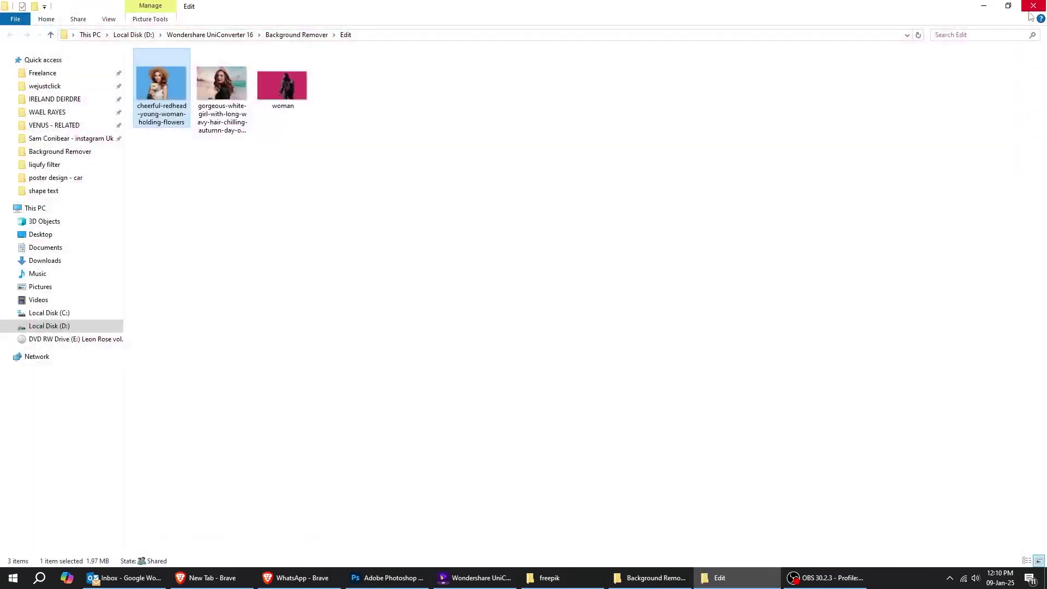
Close the background editor without saving and delete all three tasks.
click(474, 581)
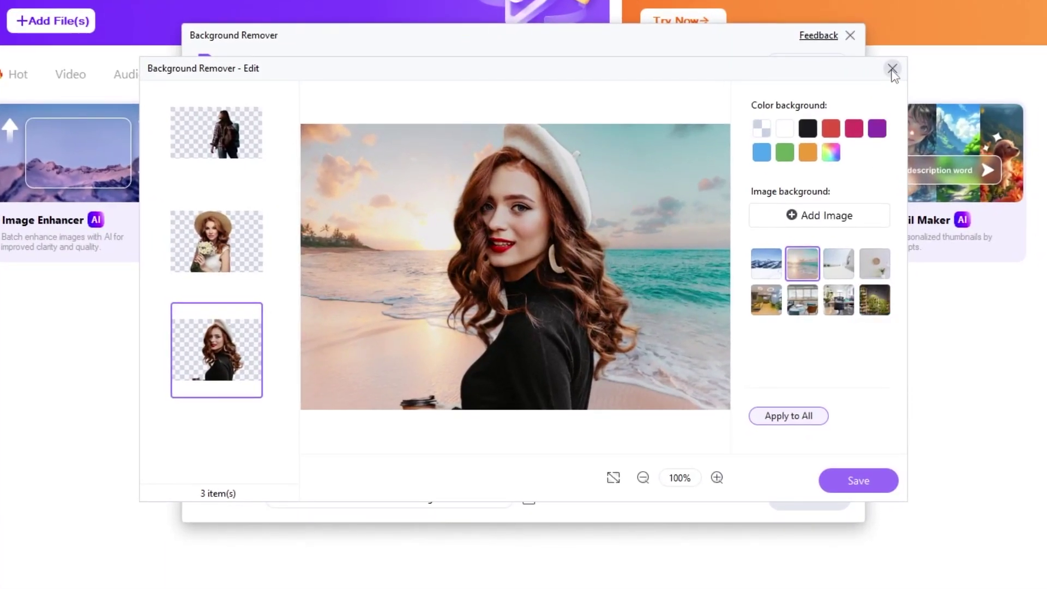
click(892, 70)
click(594, 319)
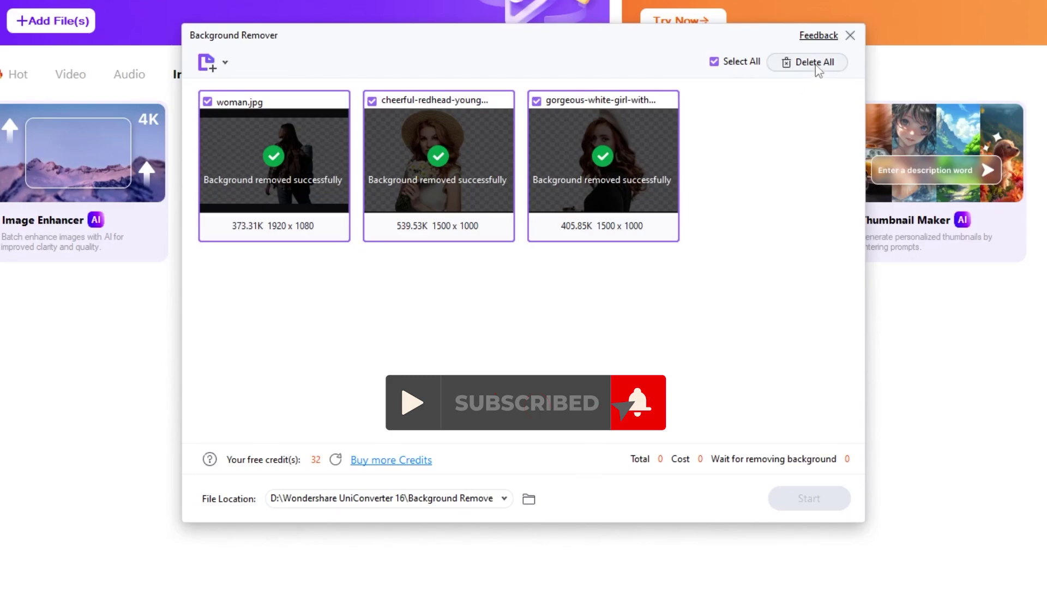
click(714, 61)
click(714, 61)
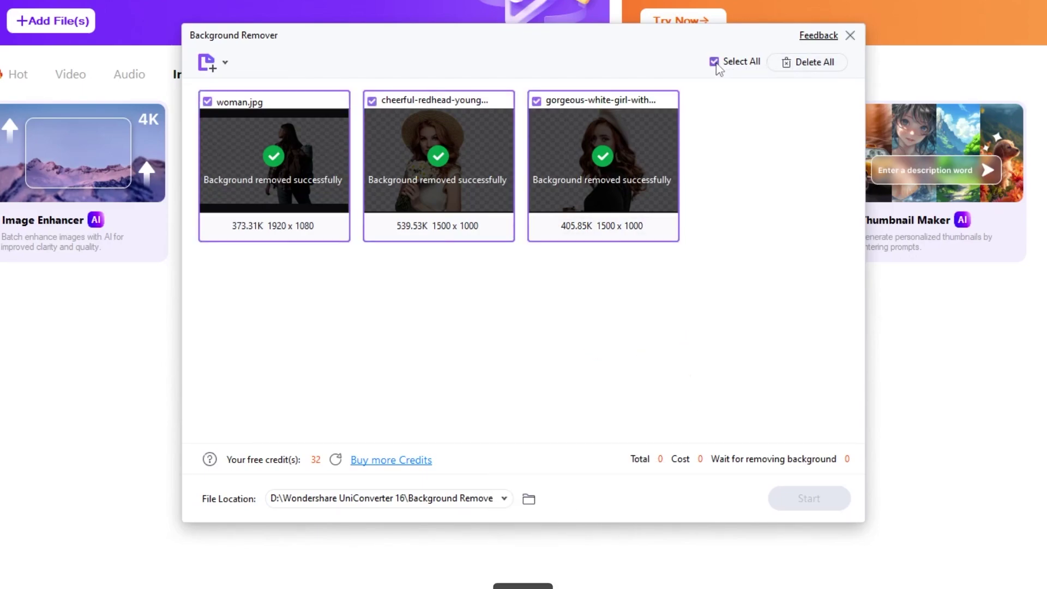
click(814, 63)
click(586, 333)
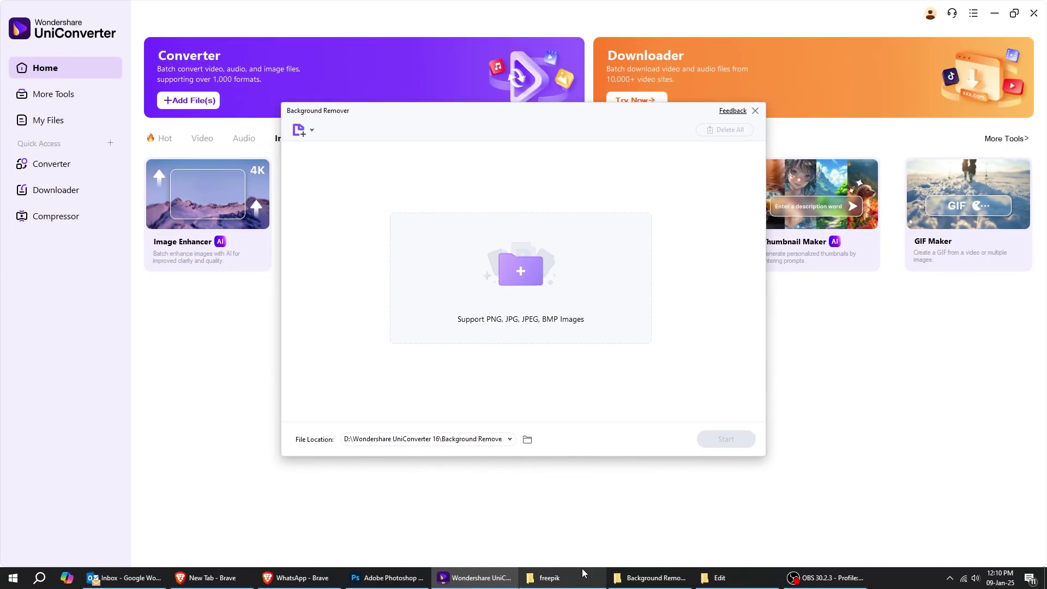
Drag the smiley-man-with-tablet photo from freepik into Background Remover.
click(561, 582)
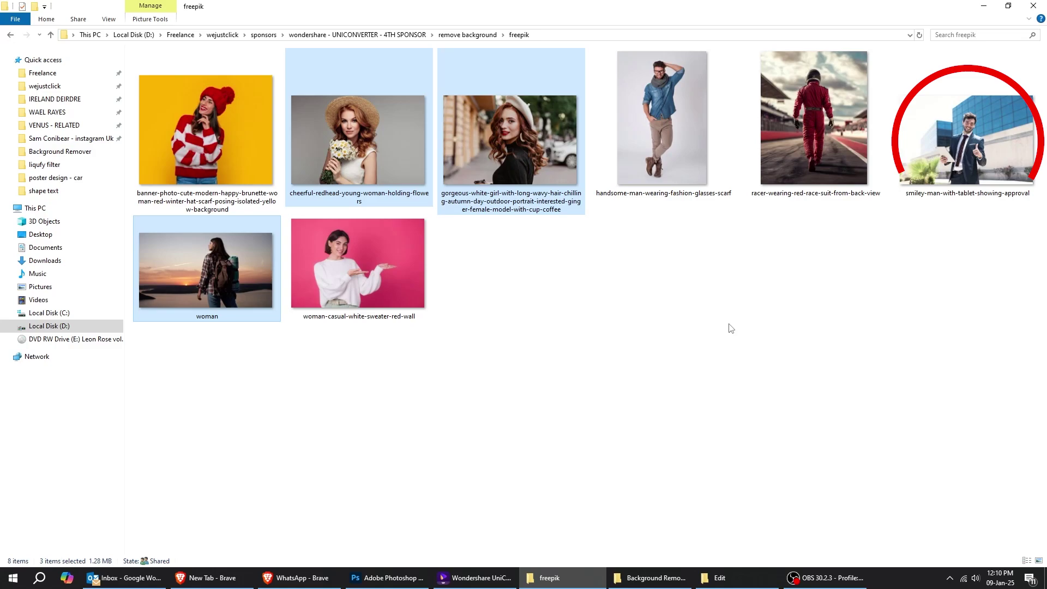
drag(961, 147, 544, 439)
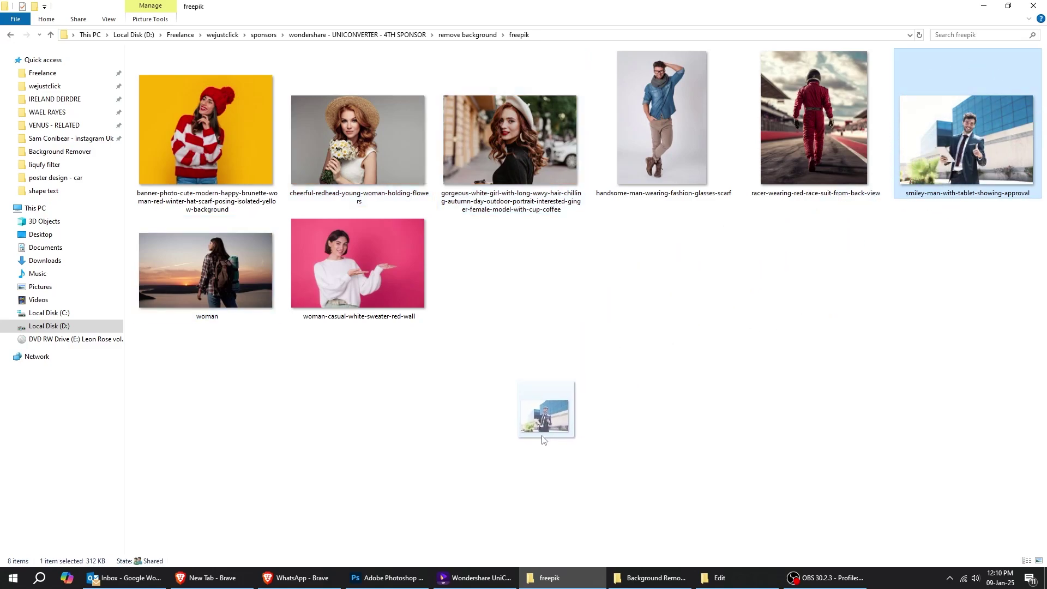
drag(472, 583, 515, 305)
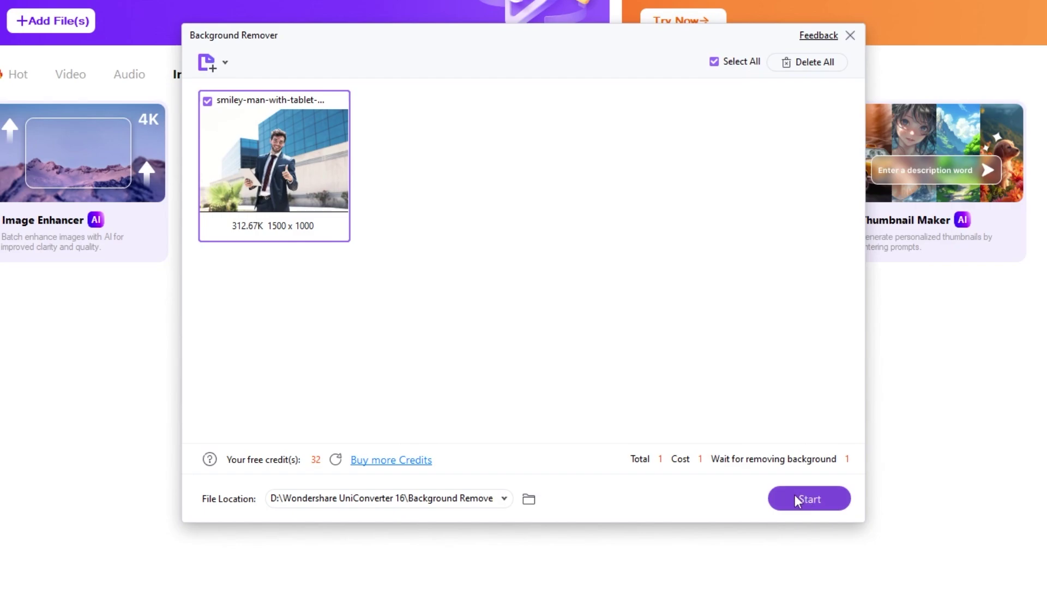
Remove the smiley man photo's background for 1 credit and preview the resulting PNG.
click(797, 499)
click(642, 426)
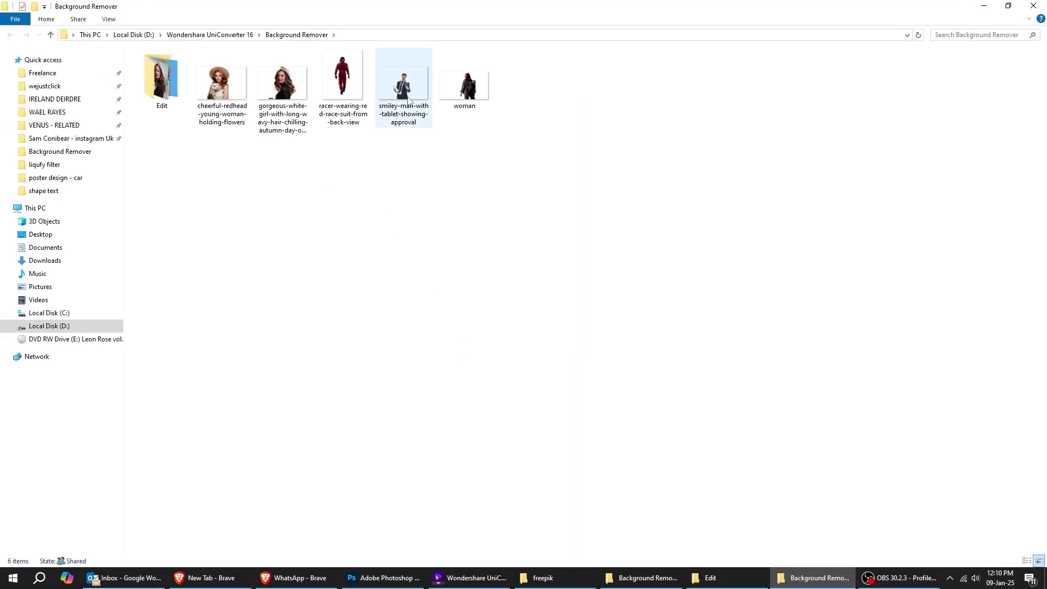
double_click(408, 100)
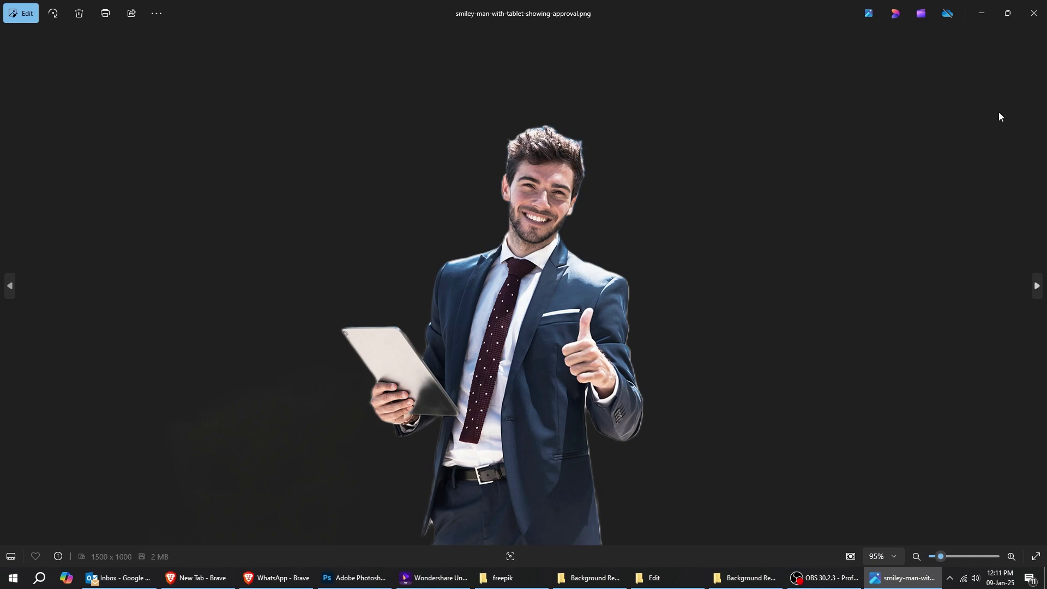
click(1045, 8)
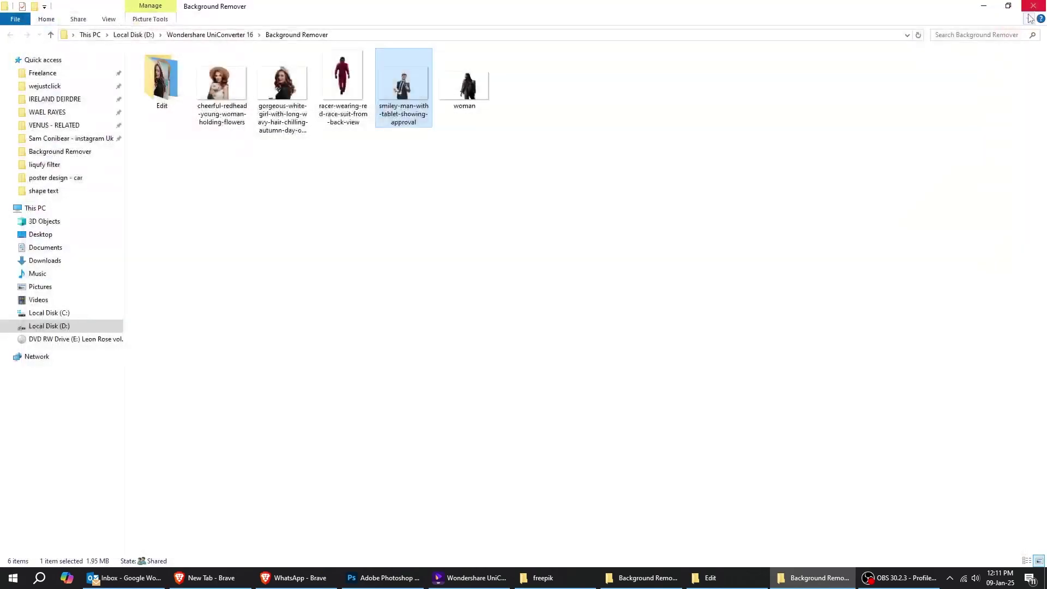
Give the smiley-man-with-tablet cut-out a white background and save it to the Edit folder.
click(476, 578)
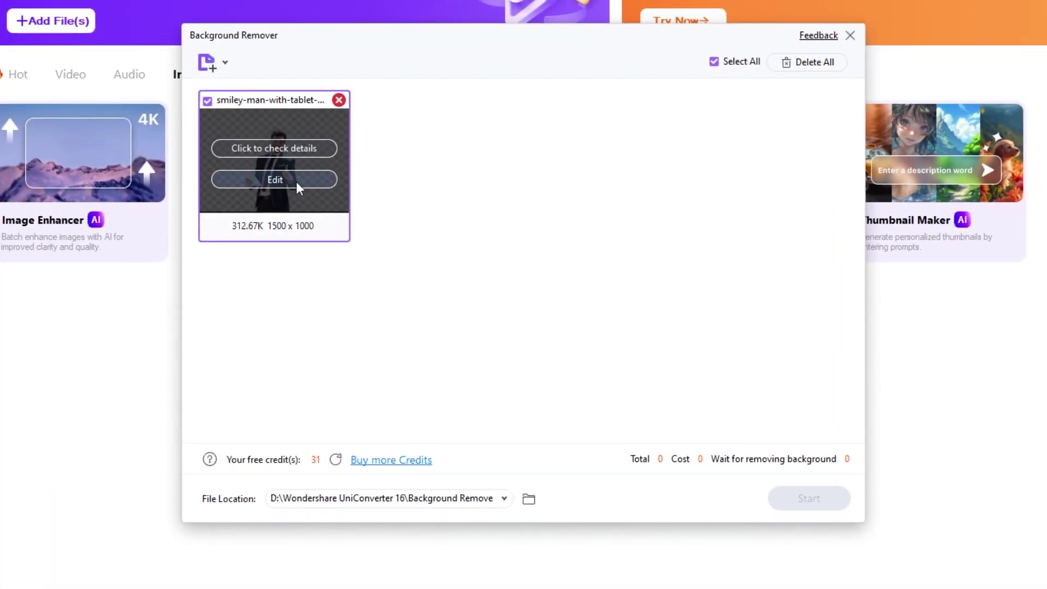
click(296, 181)
click(786, 129)
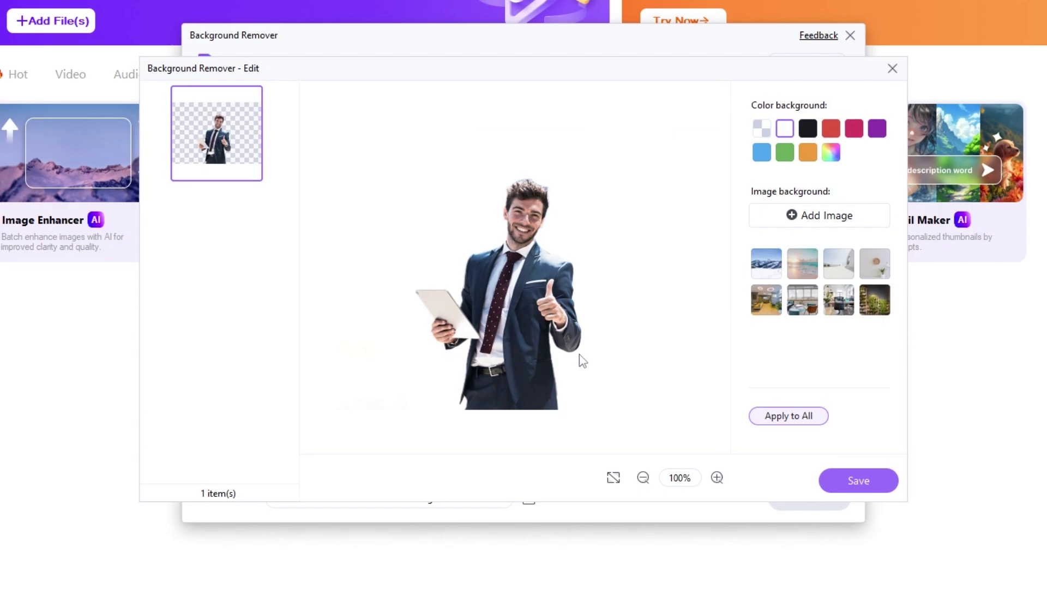
click(858, 483)
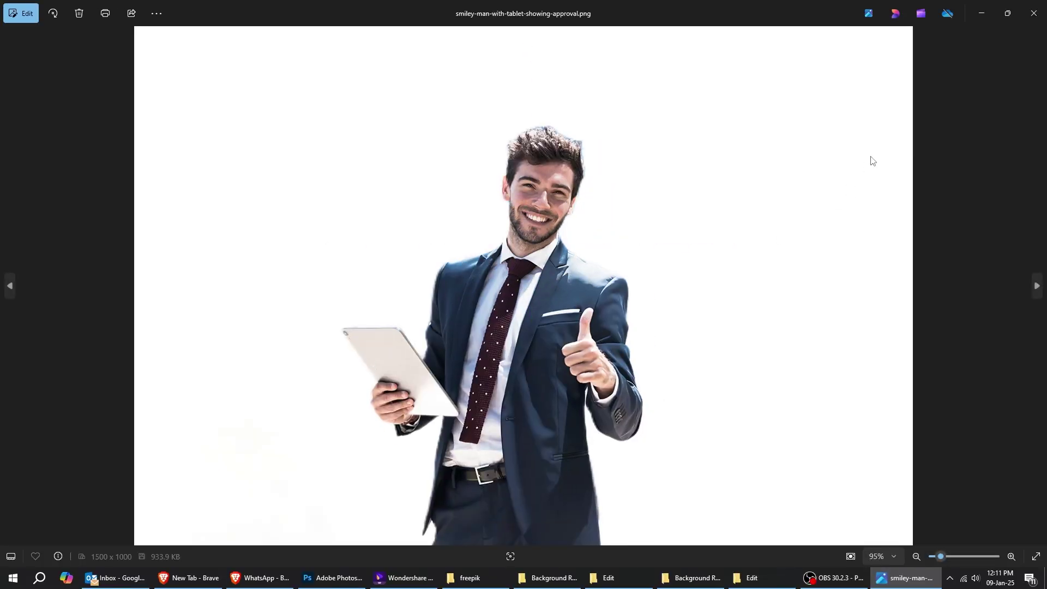
Close the saved preview and the background editor, then delete all tasks from the list.
click(1031, 12)
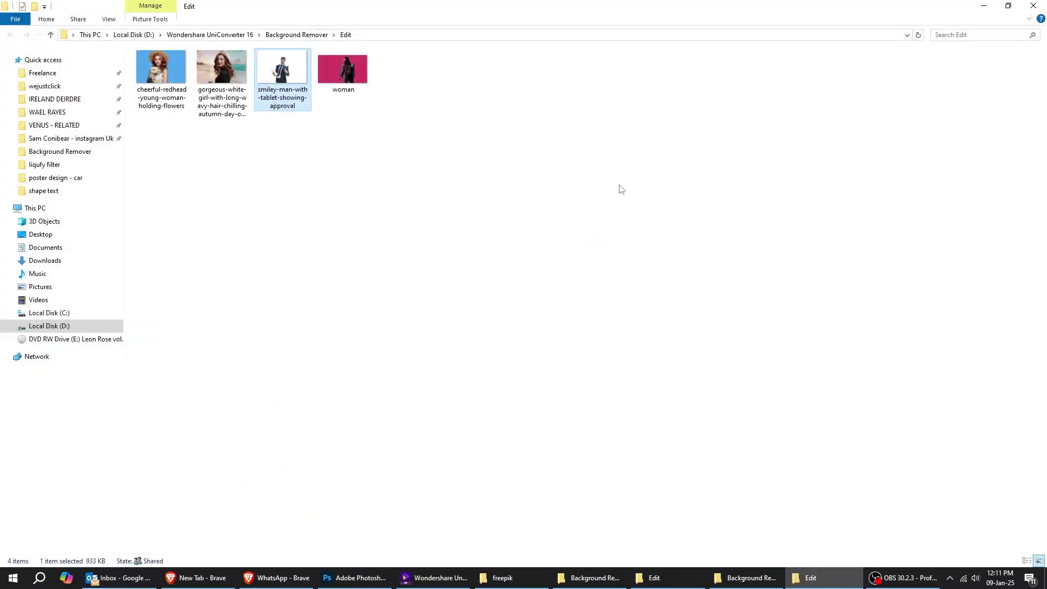
click(447, 580)
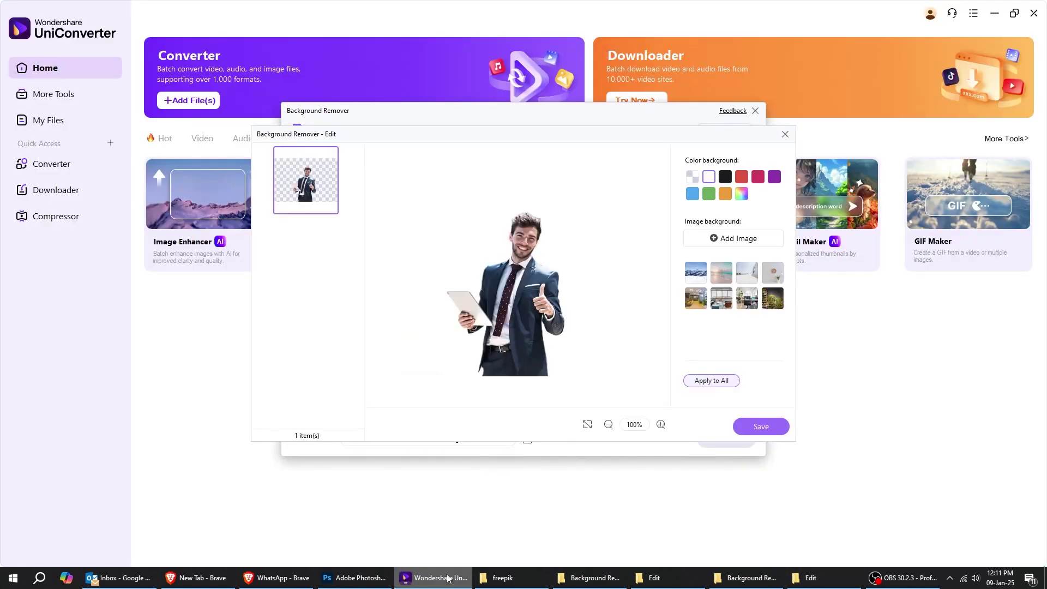
click(893, 69)
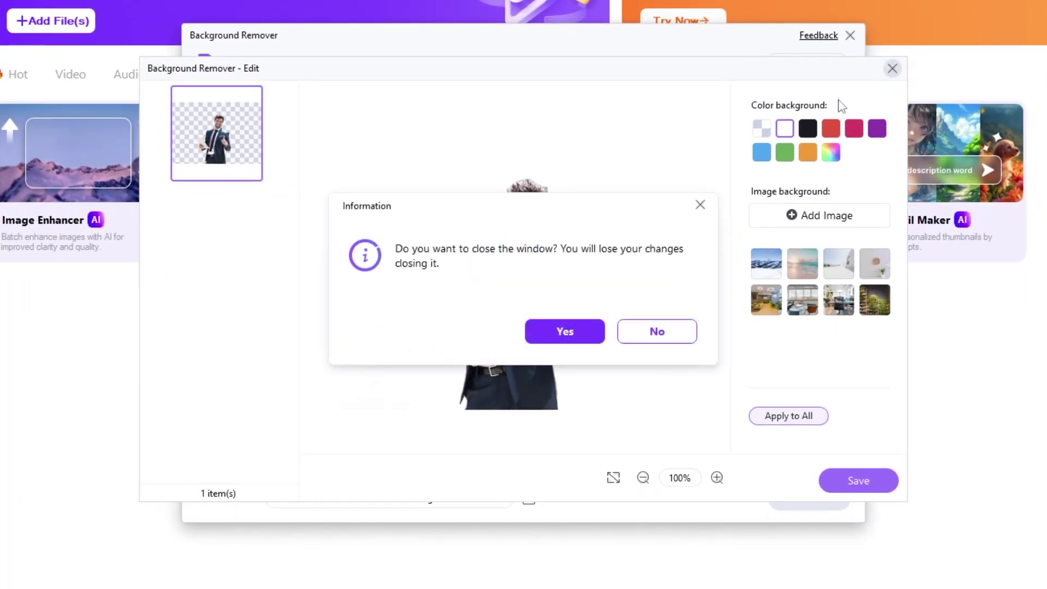
click(581, 322)
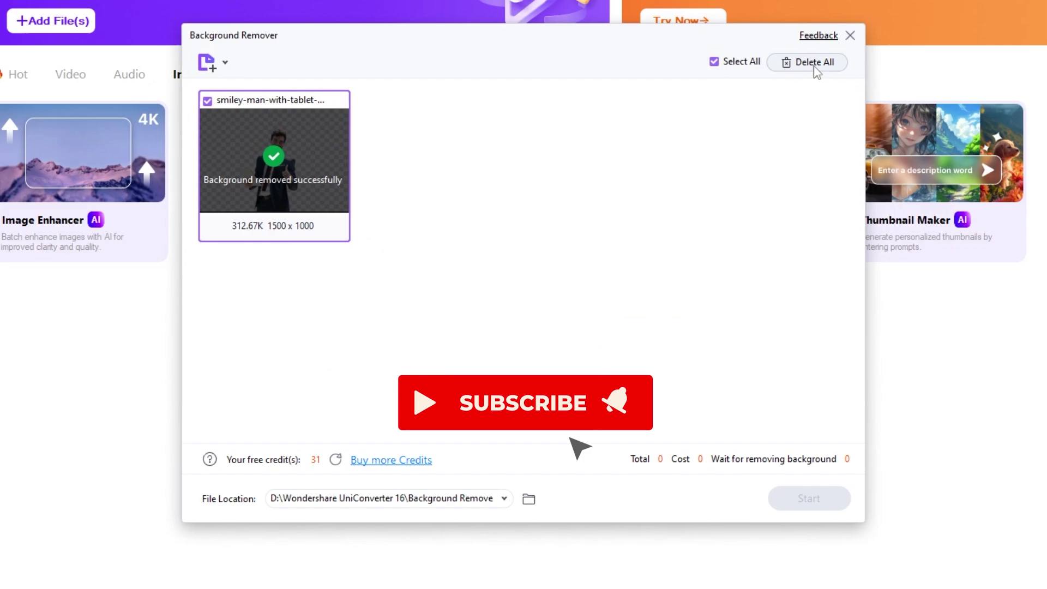
click(812, 64)
click(586, 326)
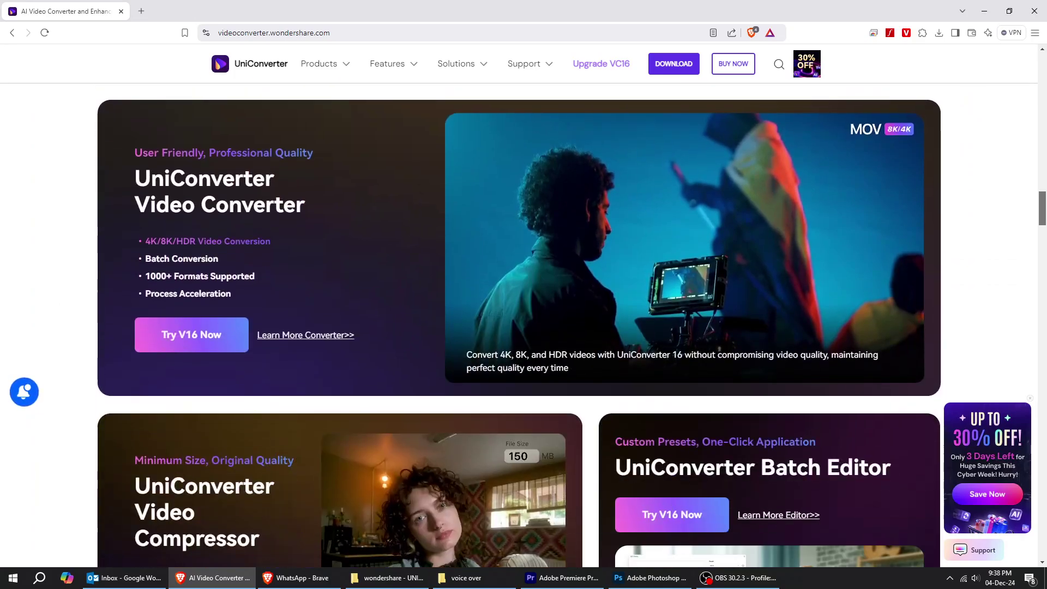
Scroll past the Compressor, AI and Watermark Remover sections to the Video Recorder, Editor and Merger cards.
scroll(518, 327, down, 9)
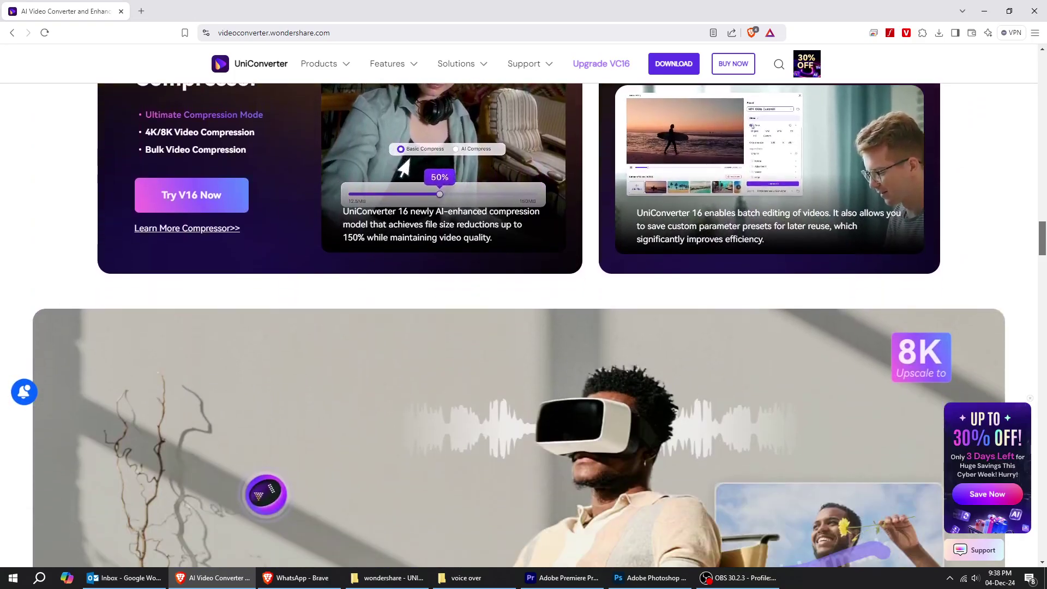
scroll(518, 327, down, 6)
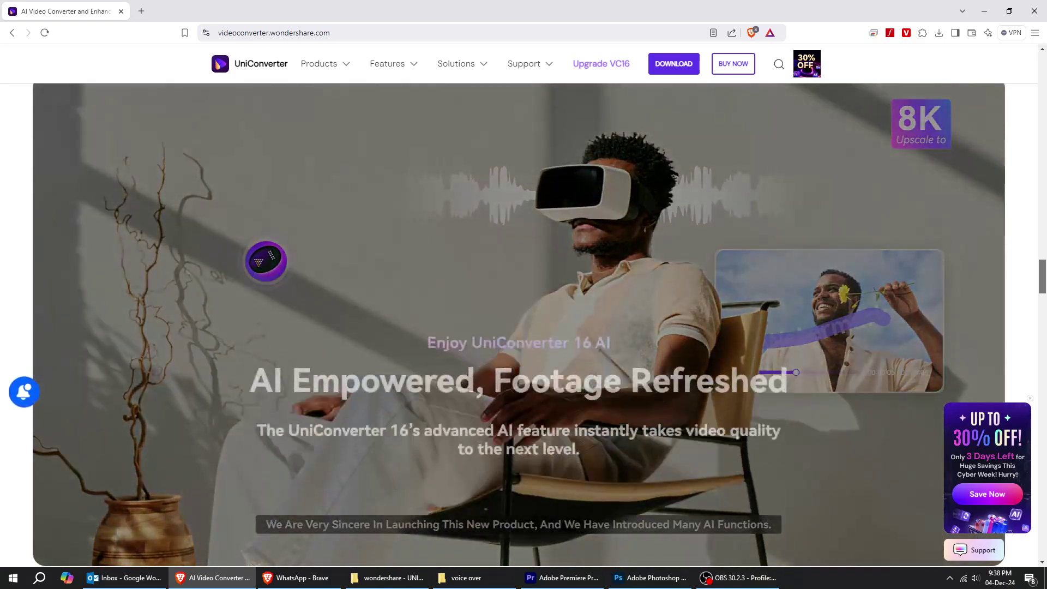
scroll(518, 327, down, 8)
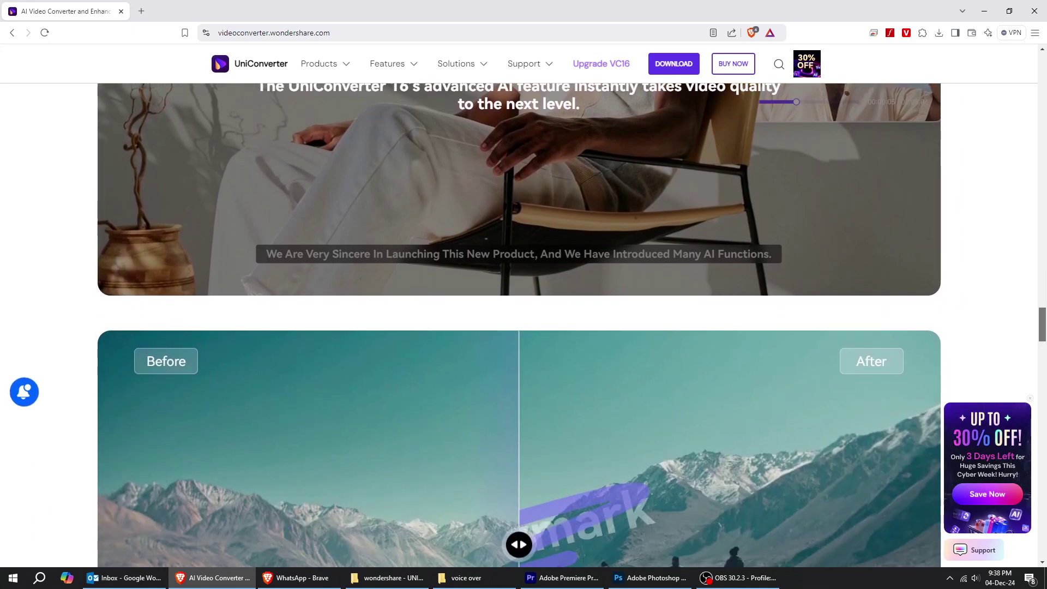
scroll(518, 327, down, 8)
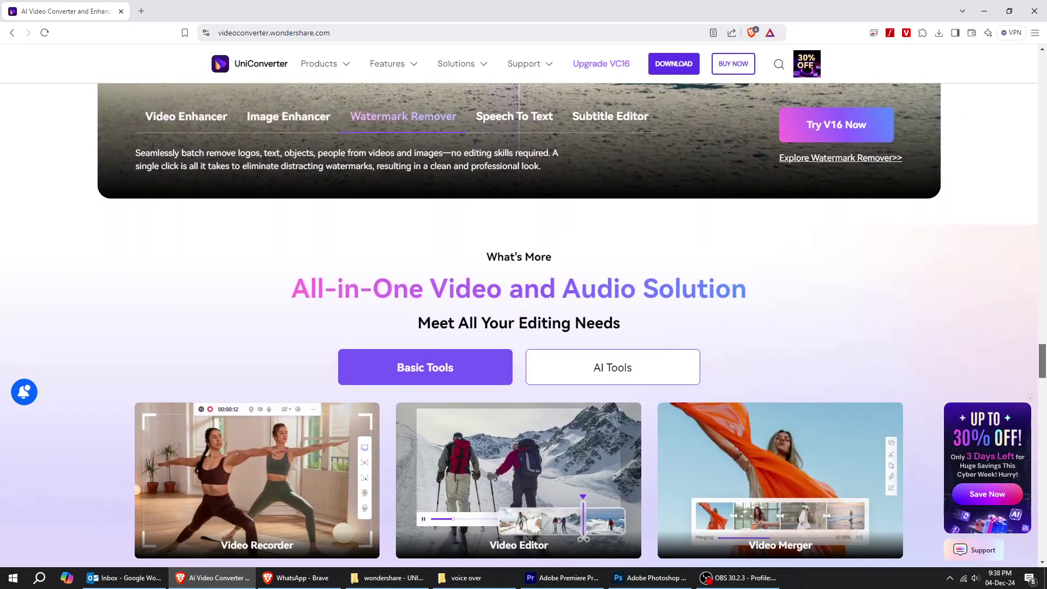
scroll(518, 328, down, 6)
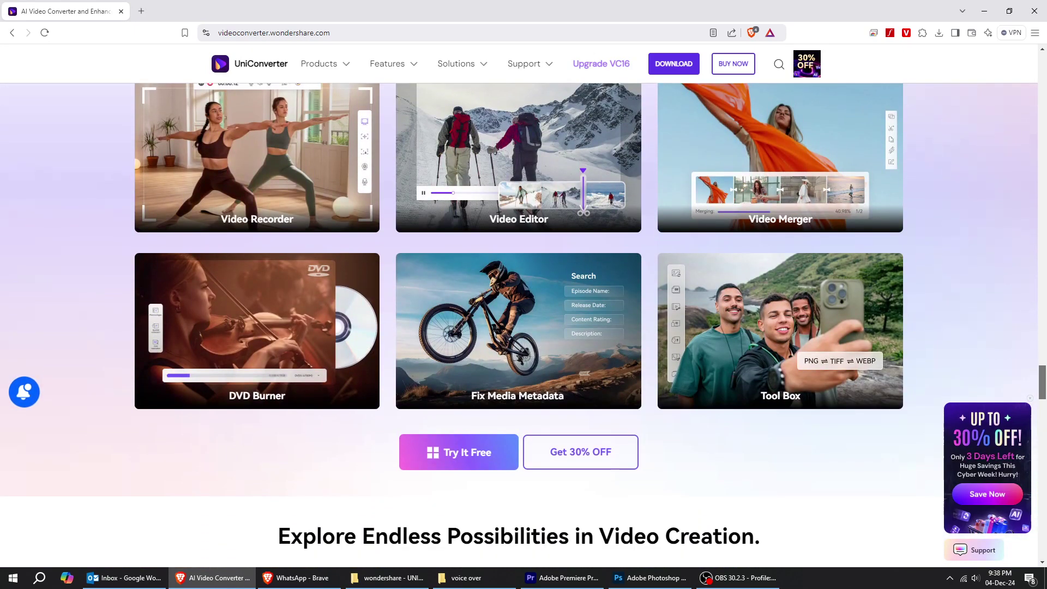